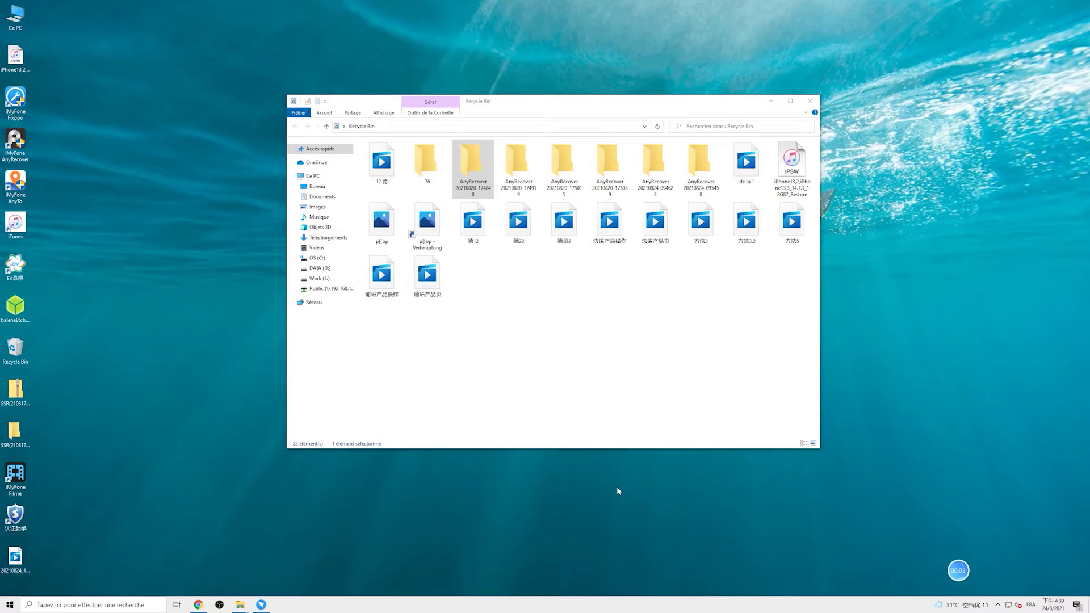
- Restore the p[]op - Verknüpfung shortcut from the Recycle Bin, and open it to restore its deleted target p[]op.png
double_click(436, 227)
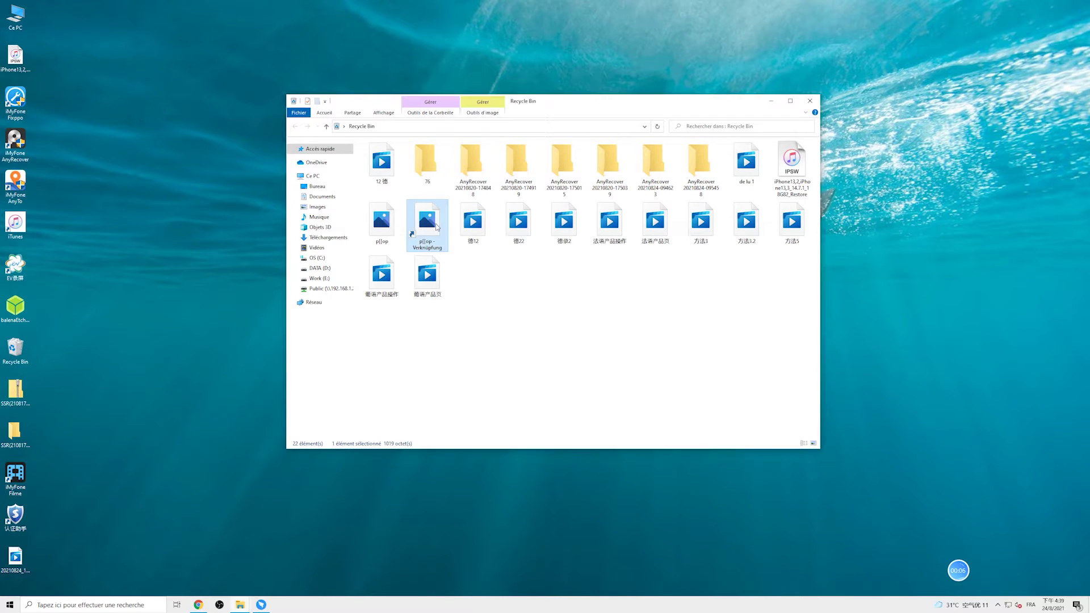
left_click(573, 388)
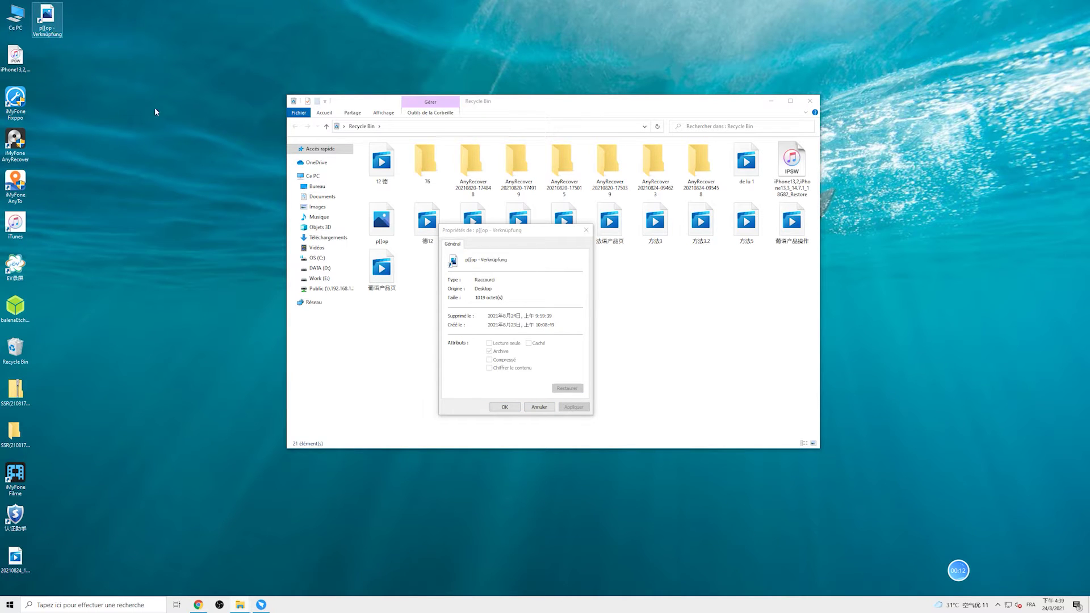
left_click(504, 407)
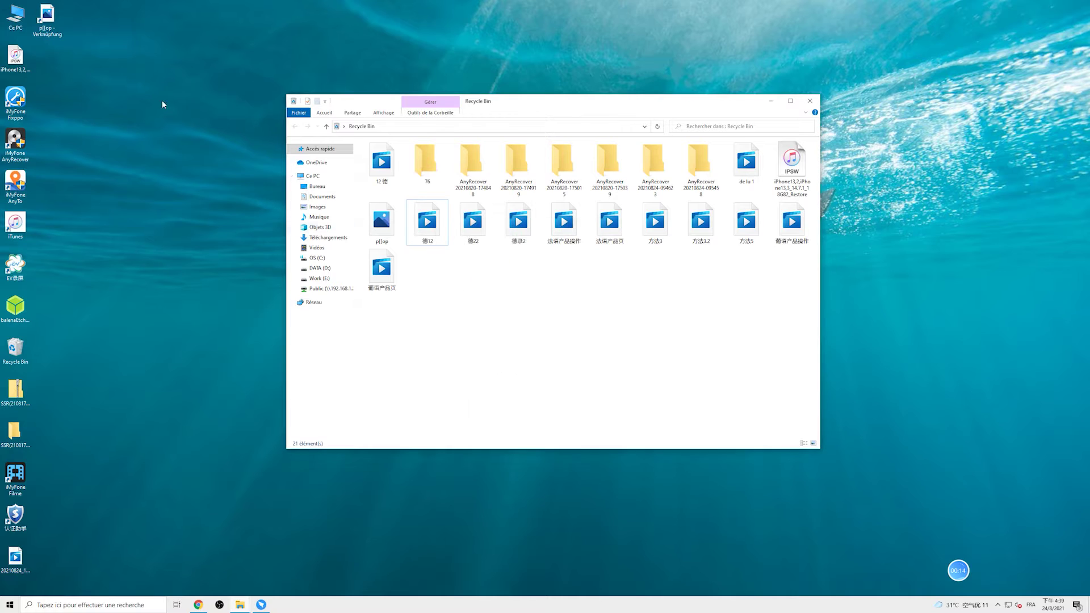
double_click(47, 35)
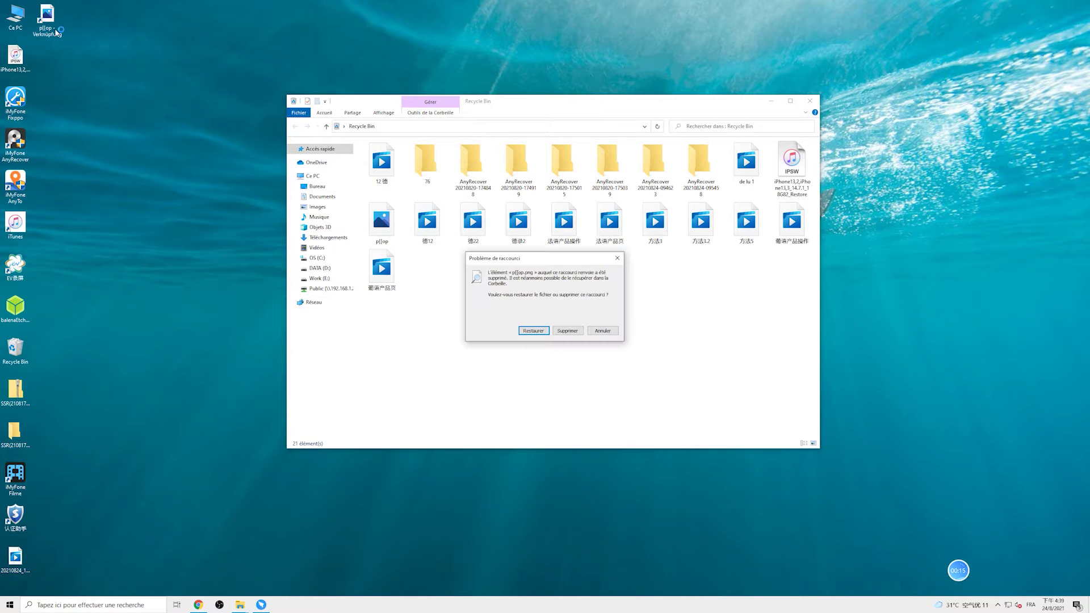
left_click(538, 333)
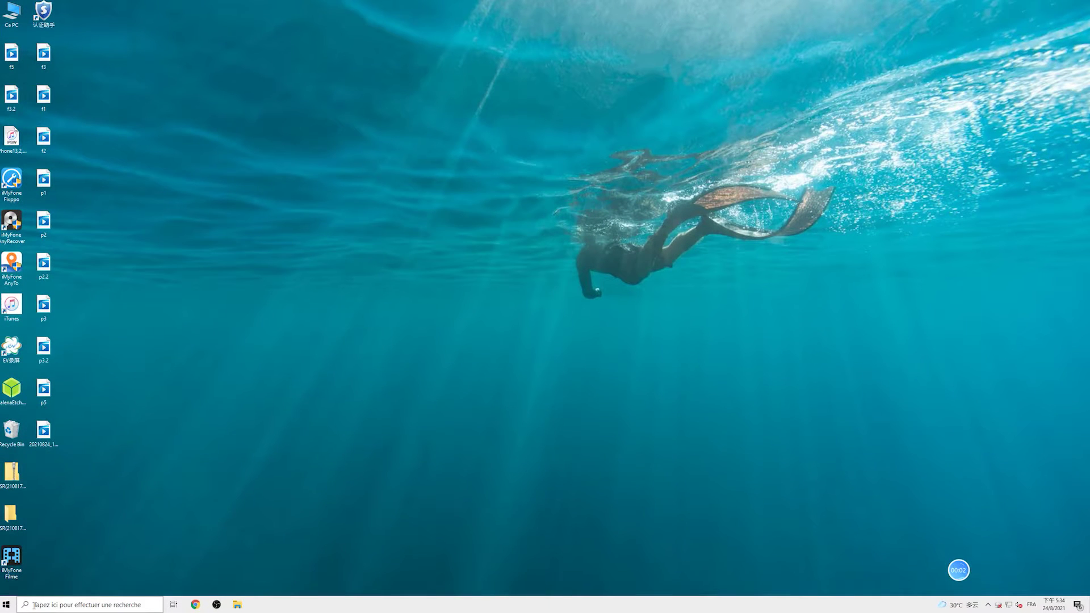
- Open the restore point settings and examine the system protection configuration of the OS (C:) drive without changing it
left_click(33, 605)
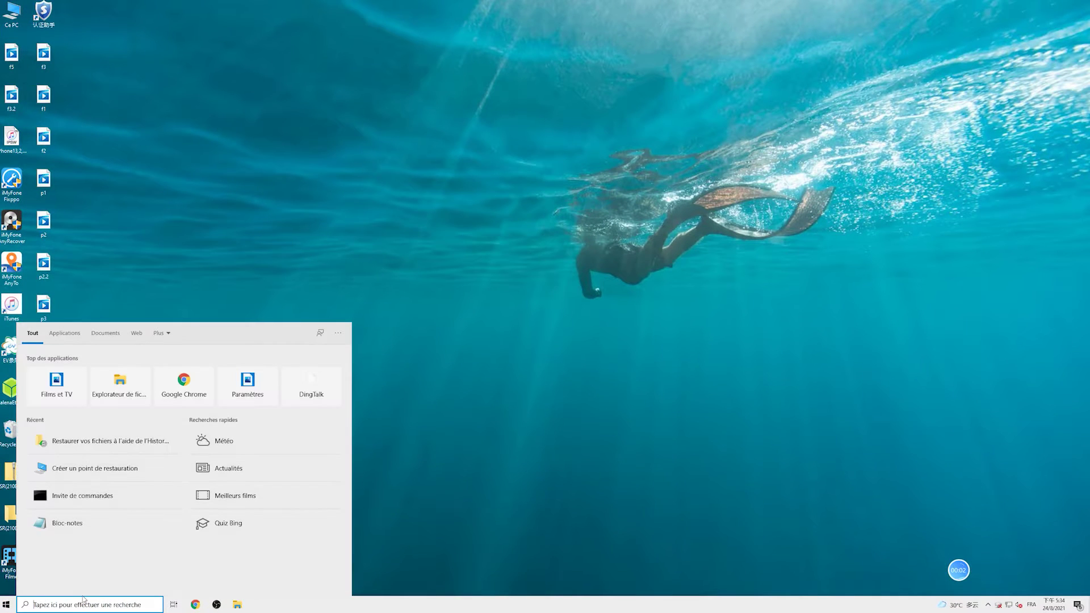
left_click(132, 478)
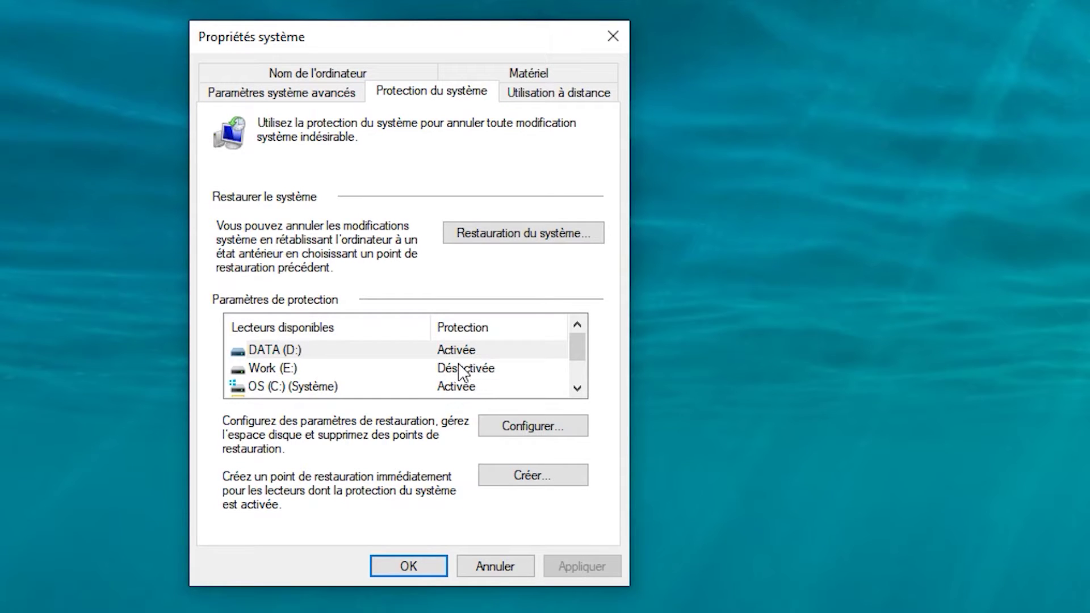
left_click(449, 389)
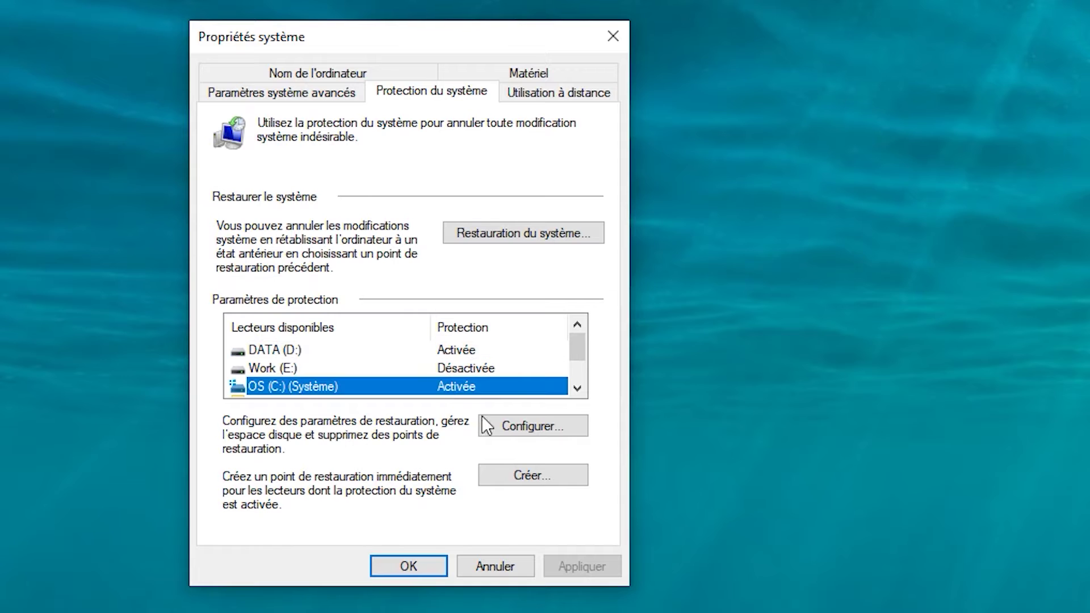
left_click(532, 430)
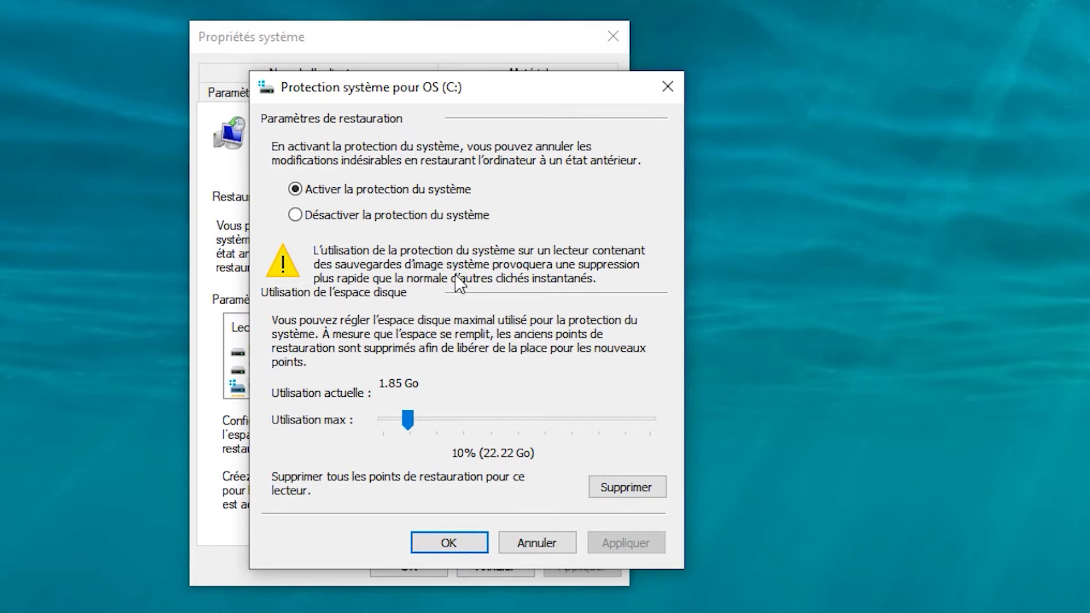
left_click(544, 544)
left_click(421, 563)
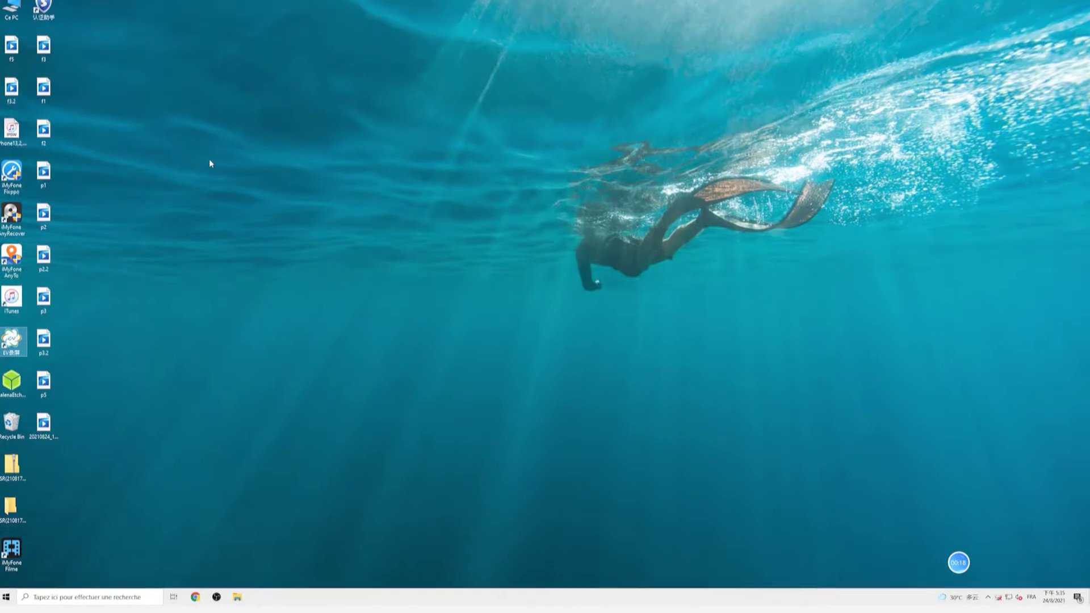
- Open the Vidéos folder from Ce PC in the file explorer
double_click(11, 21)
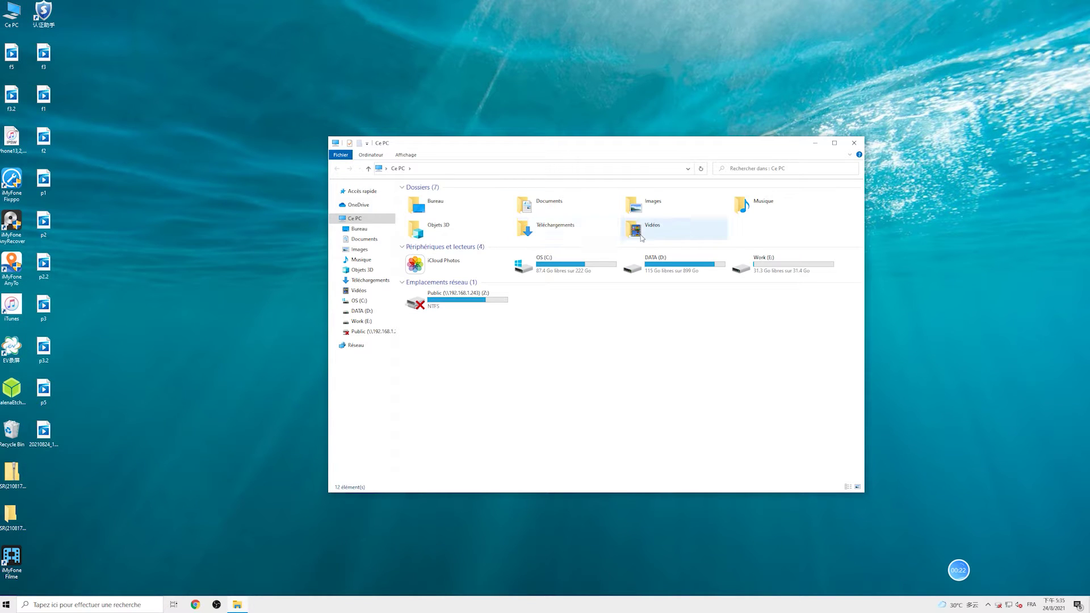
left_click(642, 238)
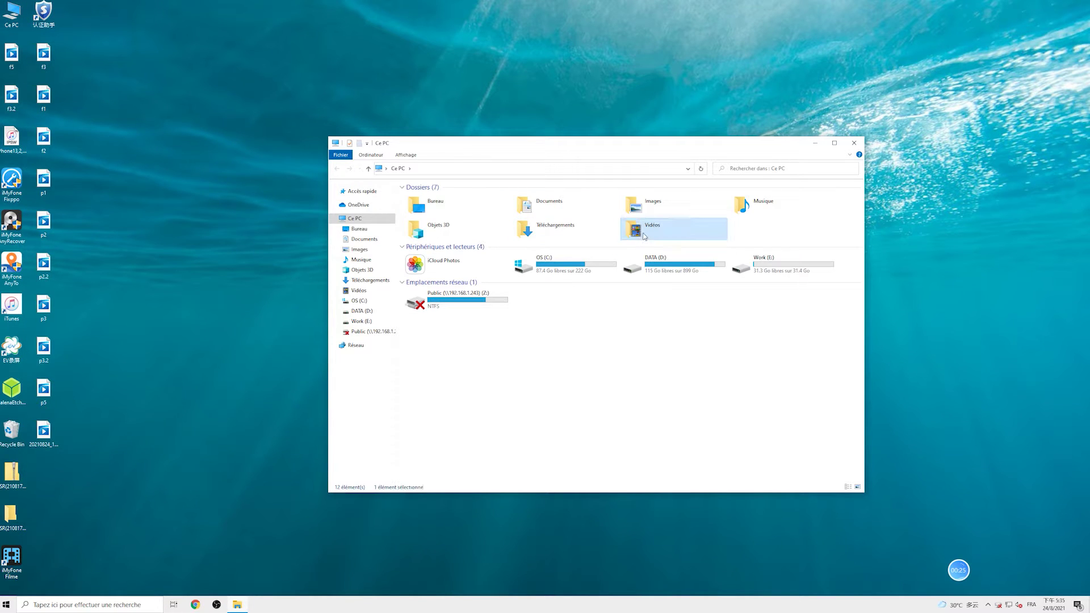
double_click(645, 237)
left_click(560, 235)
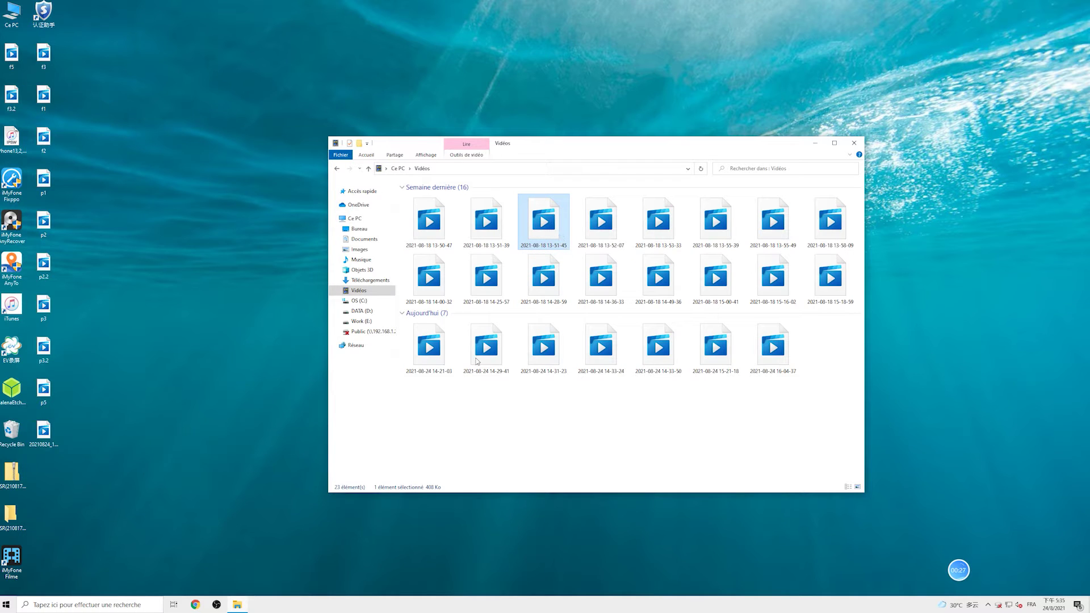
left_click(493, 356)
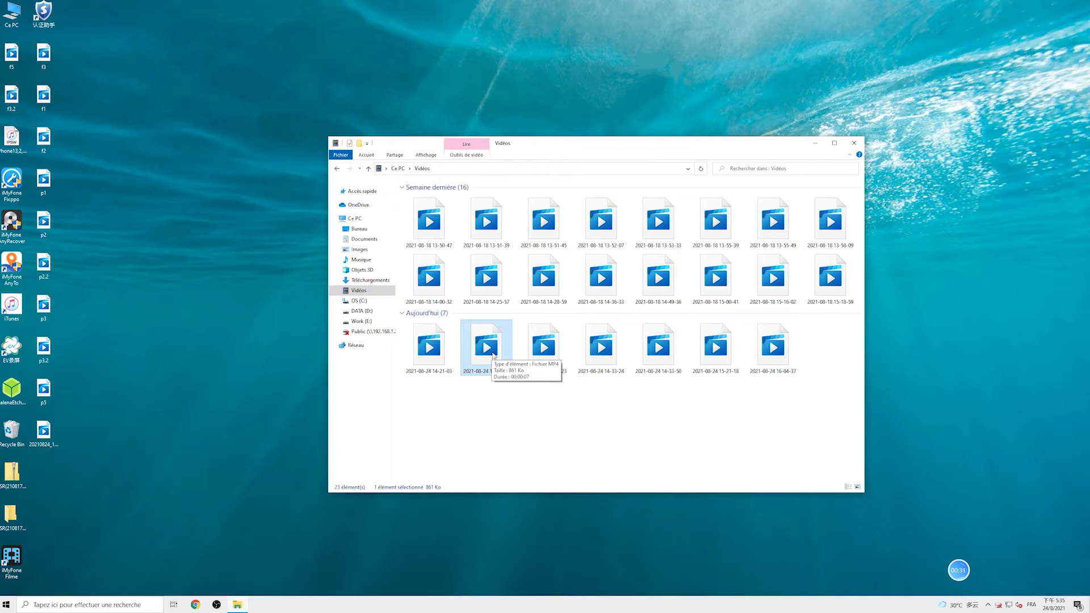
right_click(493, 355)
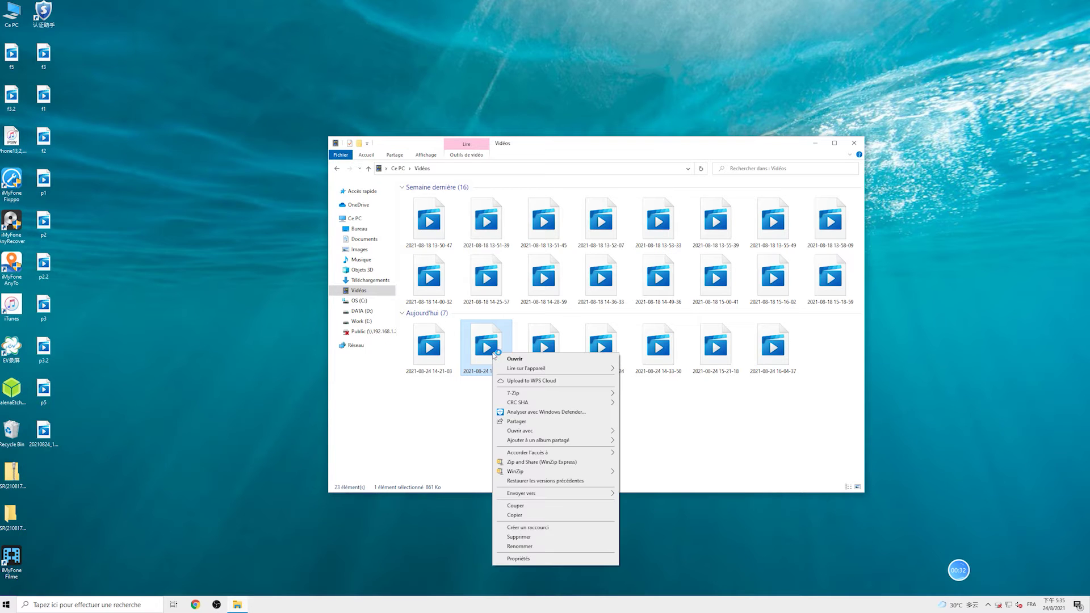
left_click(539, 482)
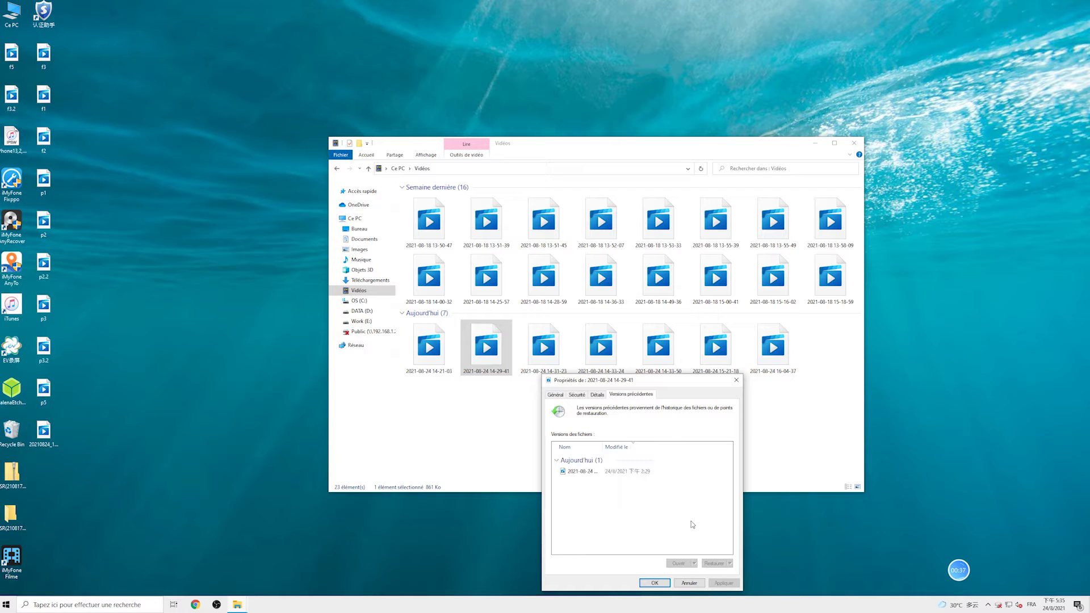
left_click(599, 476)
left_click(655, 583)
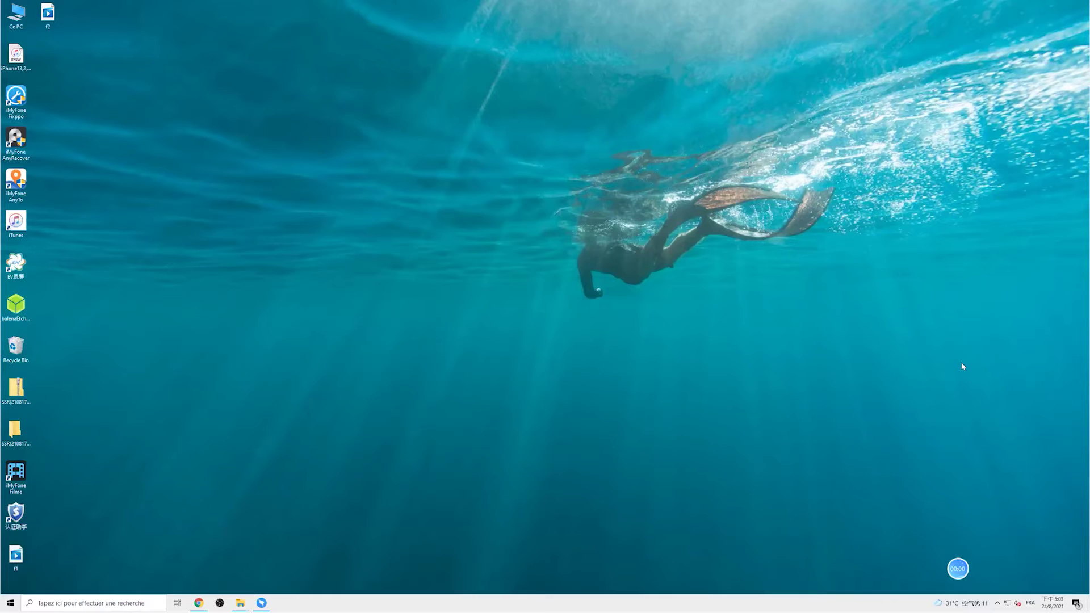
- Search Windows for "file" and open the File History restore tool
left_click(145, 599)
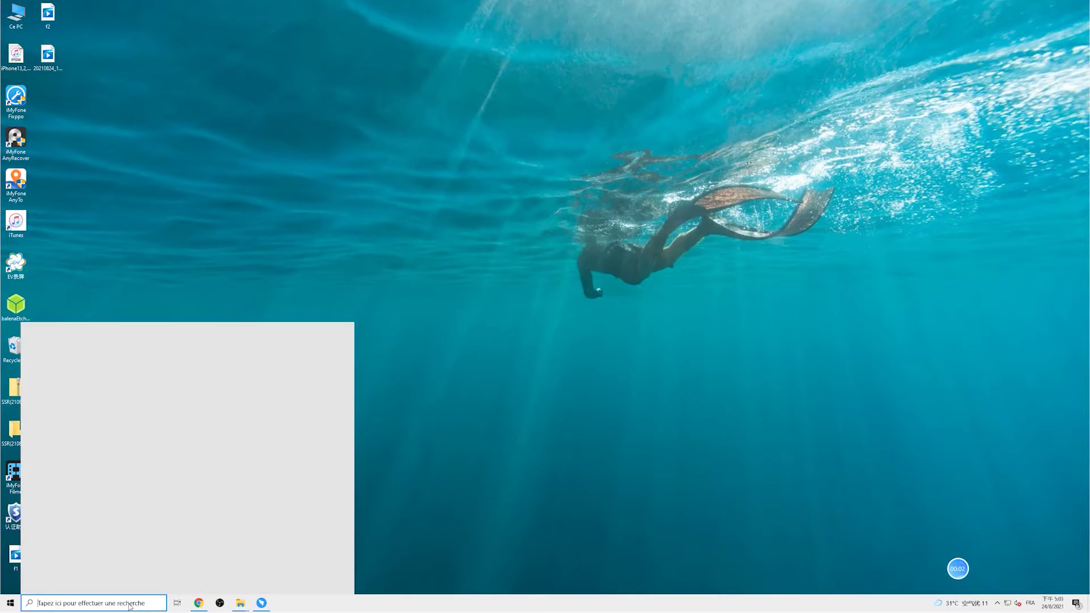
type("file")
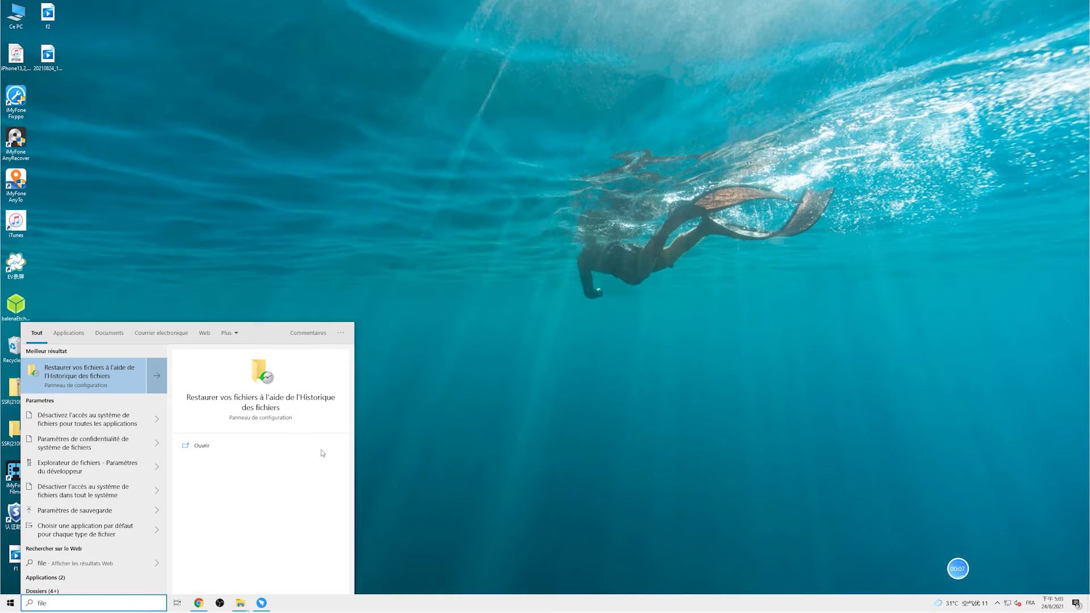
left_click(266, 378)
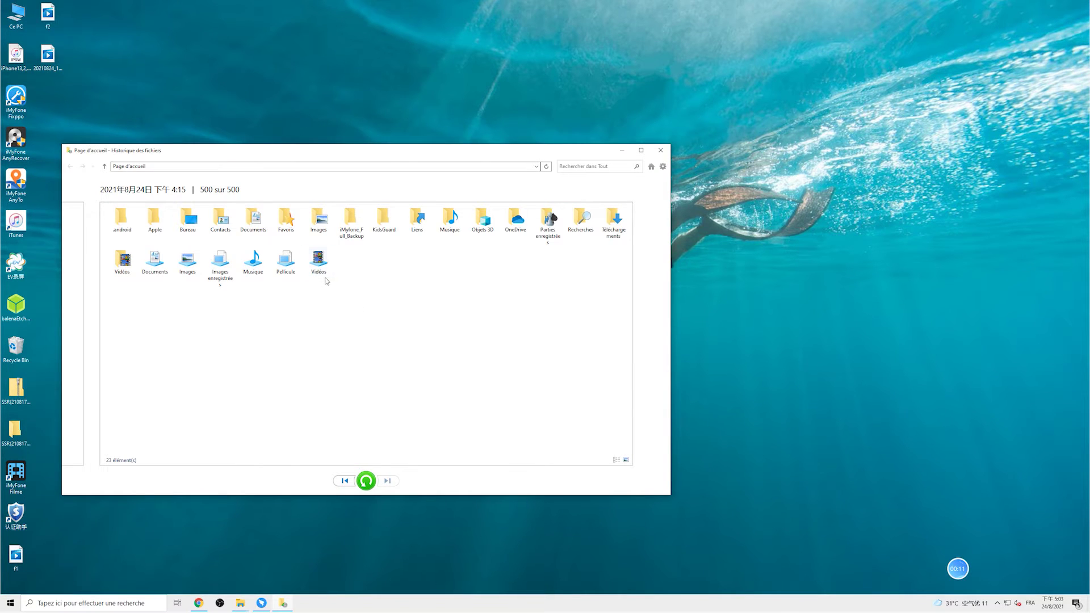
double_click(319, 262)
double_click(219, 222)
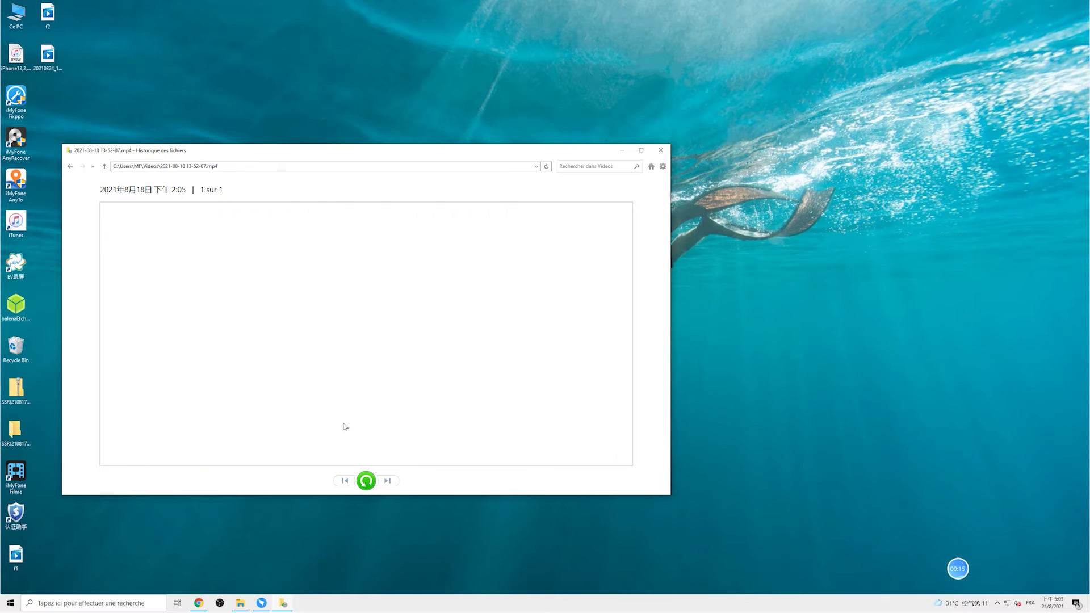
left_click(367, 481)
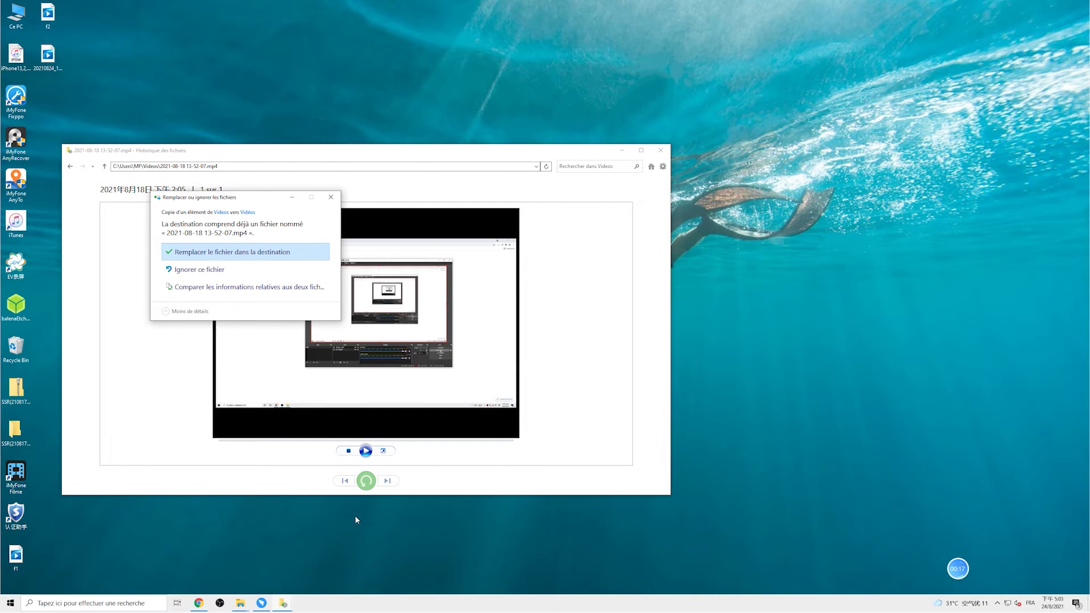
left_click(275, 253)
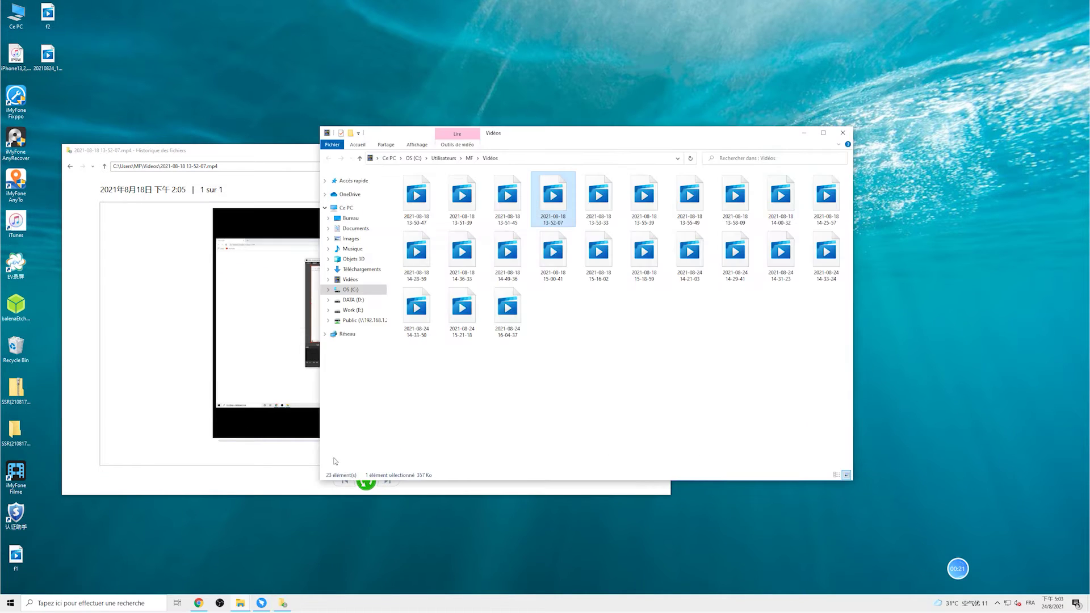
key("Return")
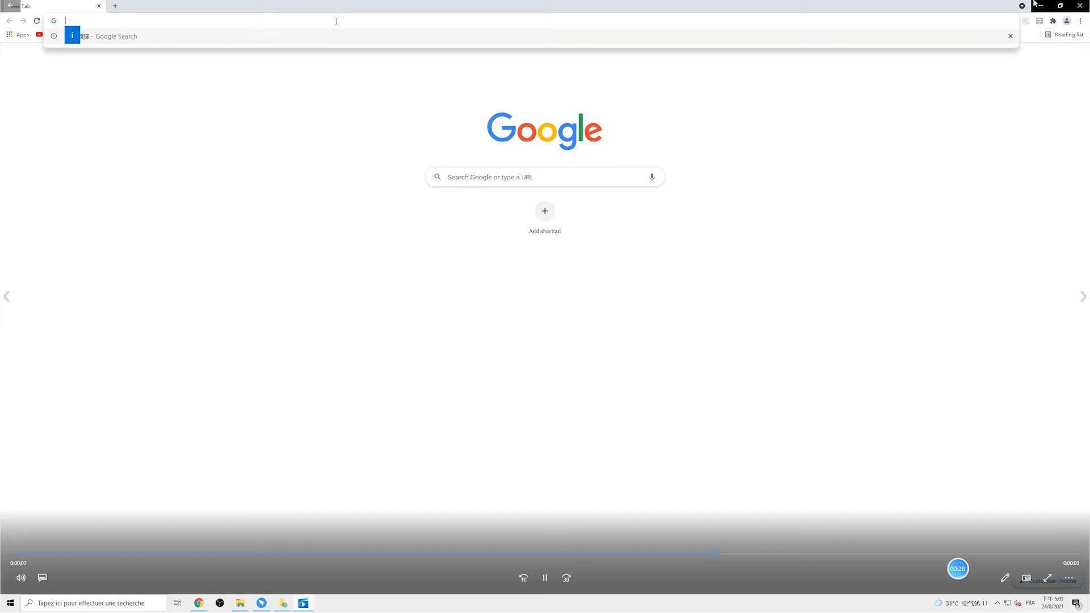
left_click(1034, 4)
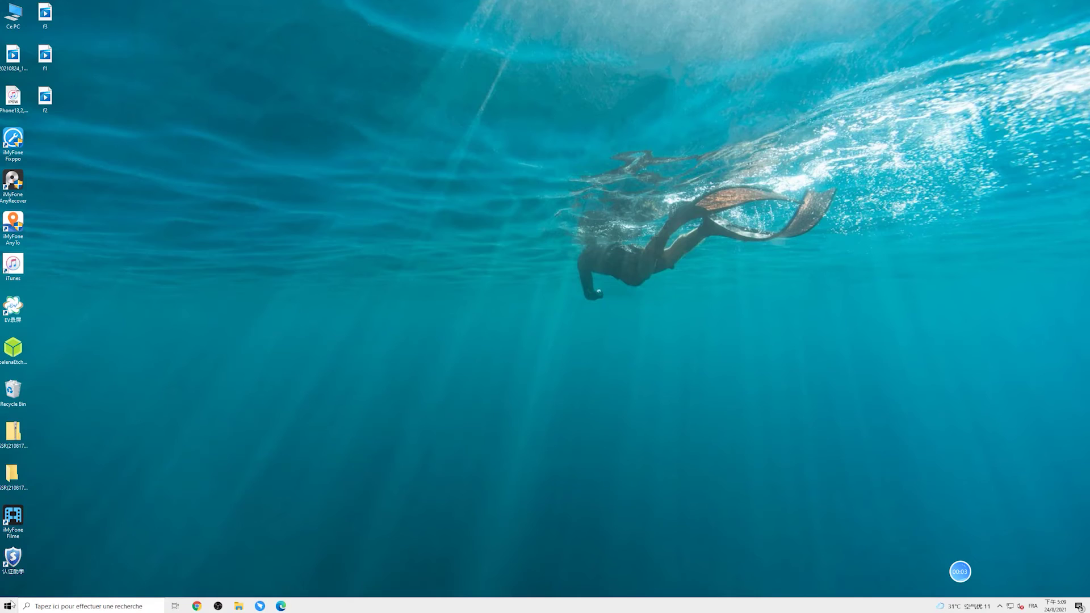
- Open the backup (Sauvegarde) page of the Update & Security settings in Windows
left_click(8, 605)
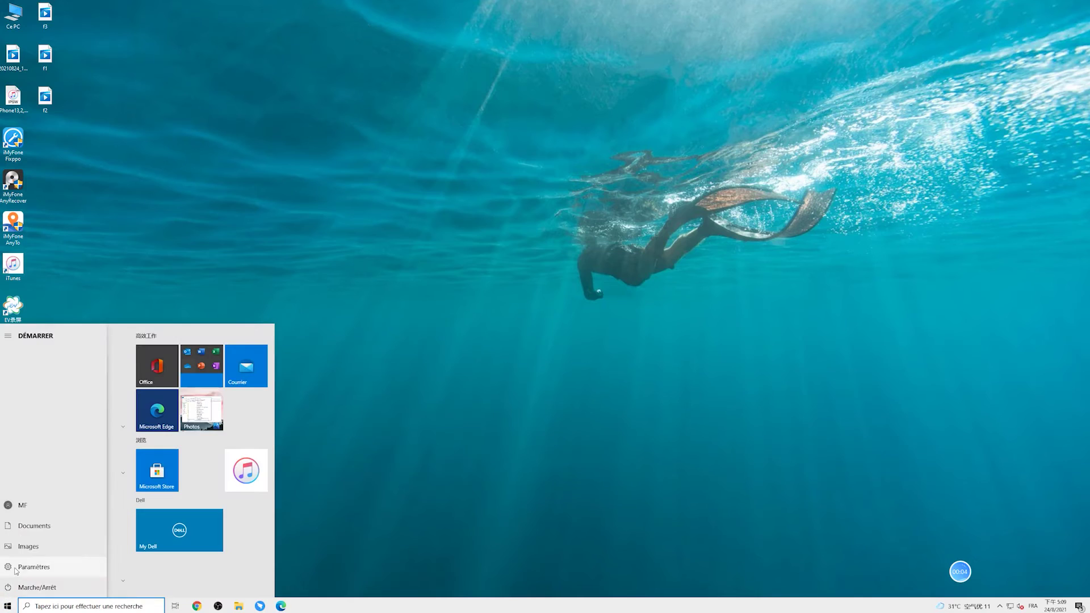
left_click(11, 566)
left_click(632, 200)
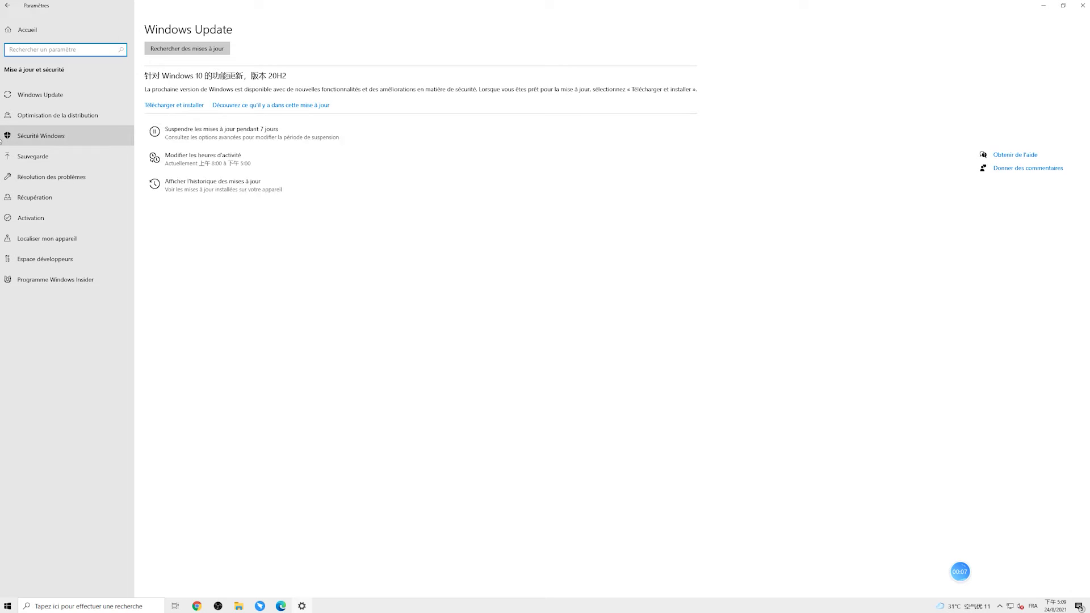
left_click(49, 161)
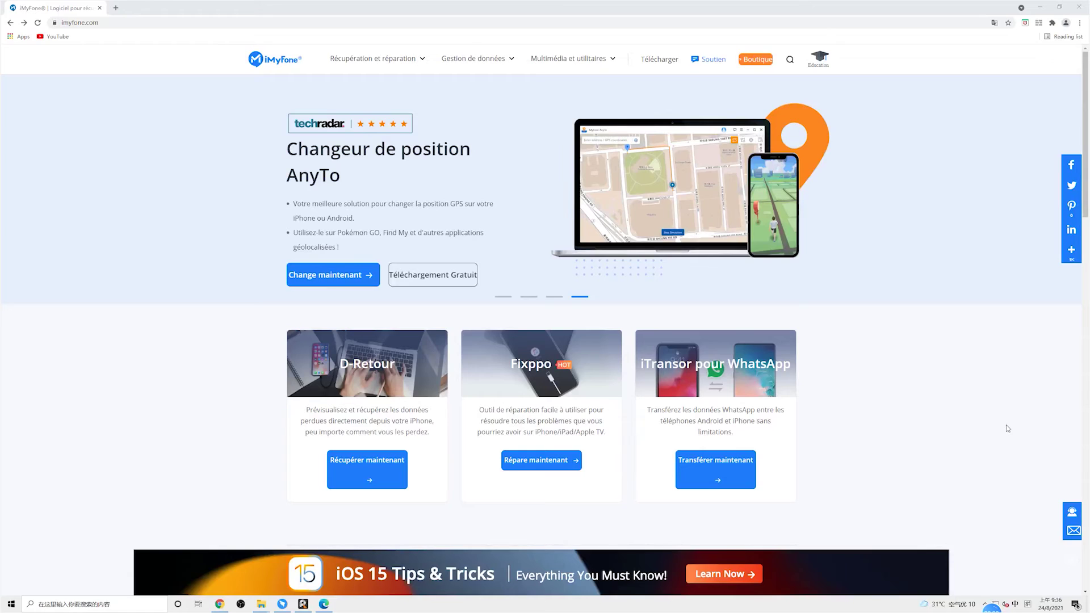
- In the browser, open iMyFone's Windows data recovery product page and review AnyRecover's recovery scenarios, advantages, storage devices and supported file types
mouse_move(415, 59)
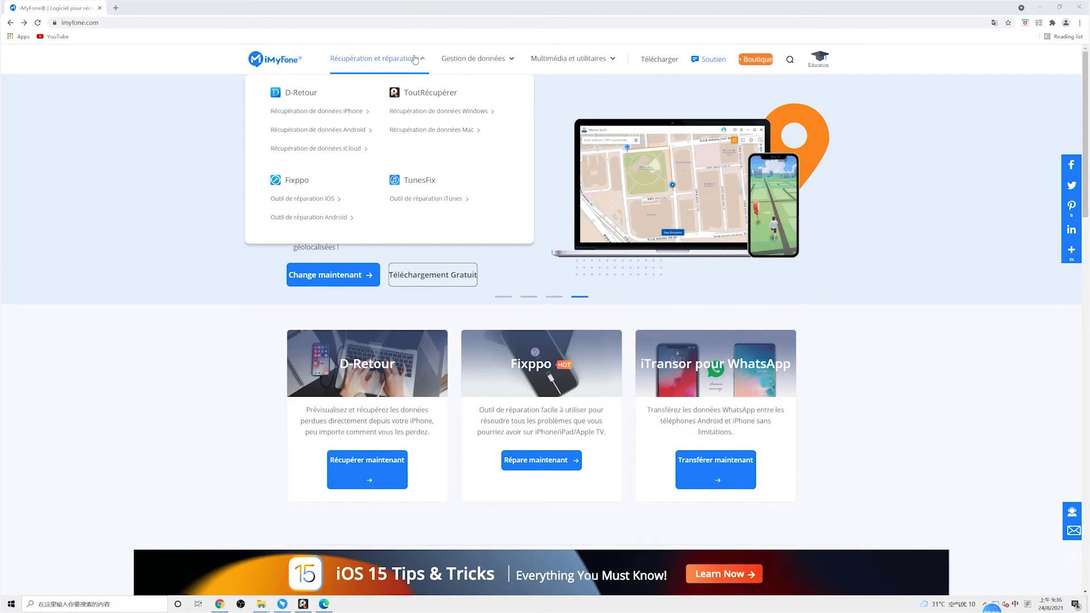
left_click(453, 111)
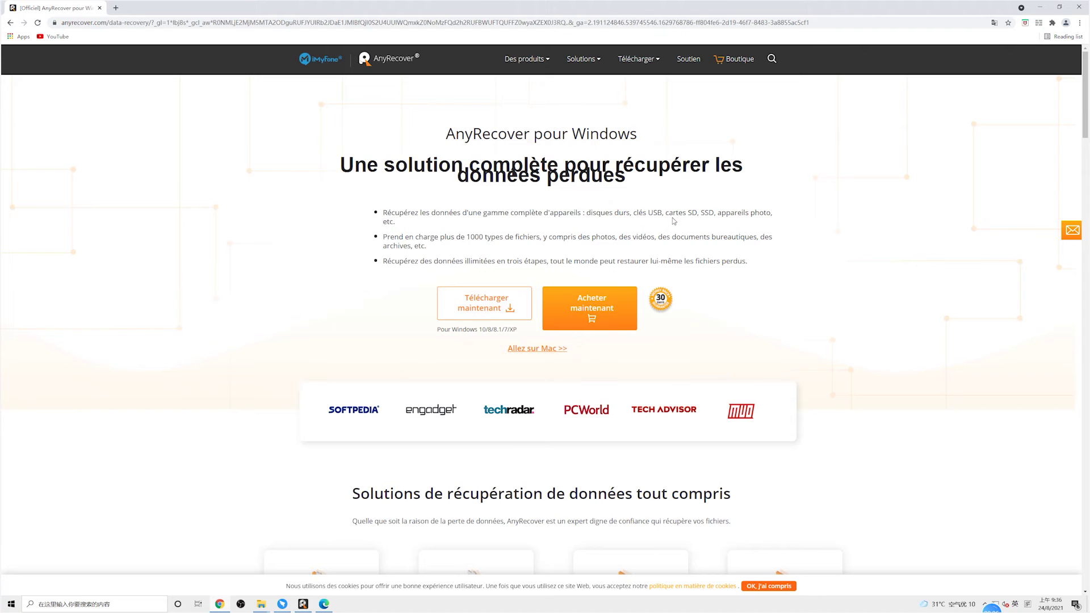
scroll(835, 325, "down", 8)
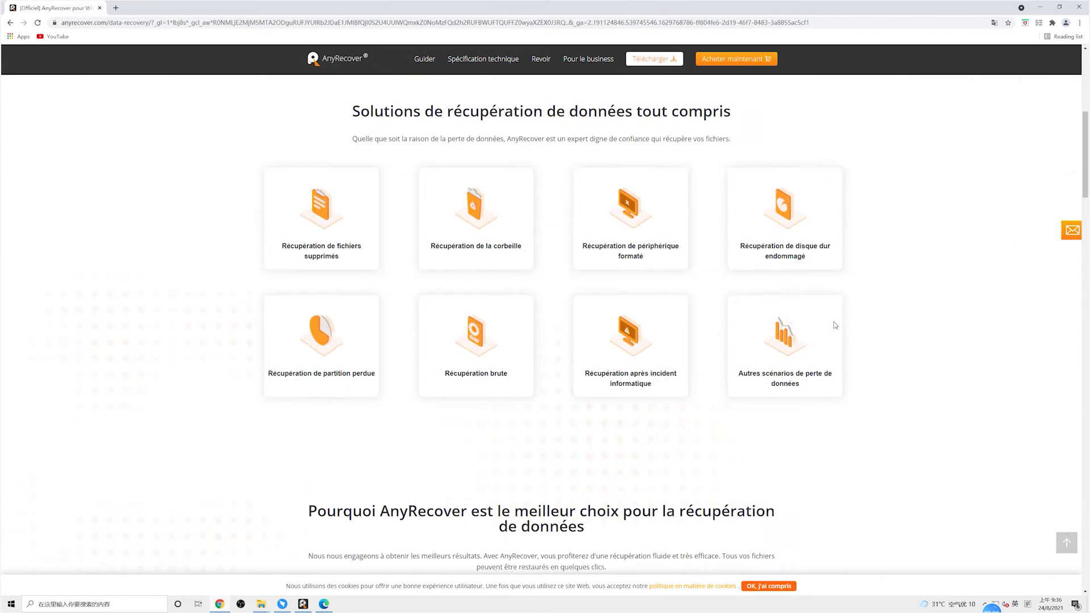
scroll(835, 325, "down", 4)
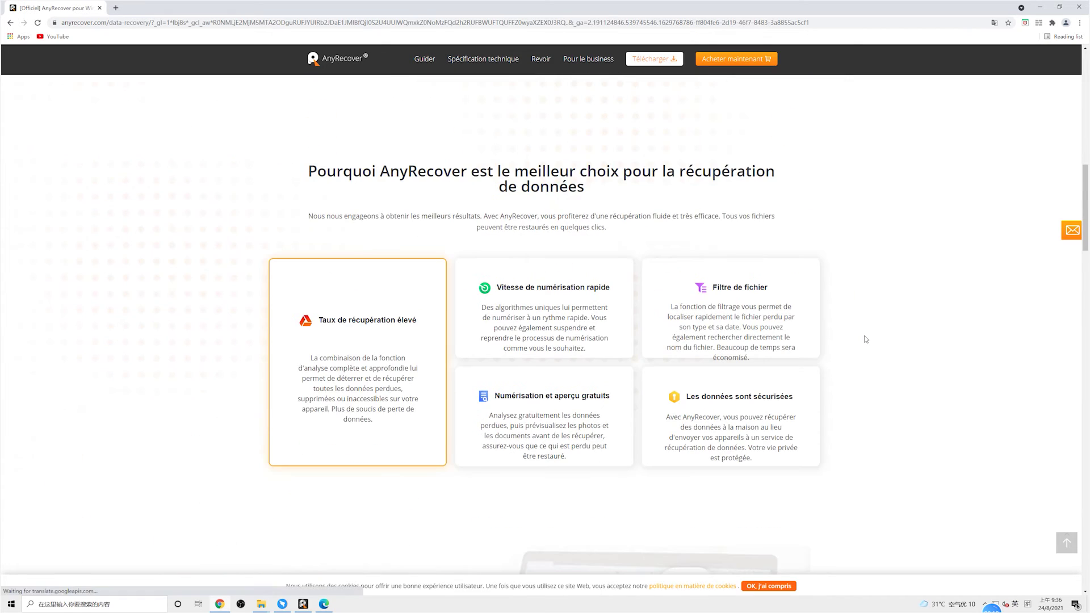
scroll(866, 339, "down", 3)
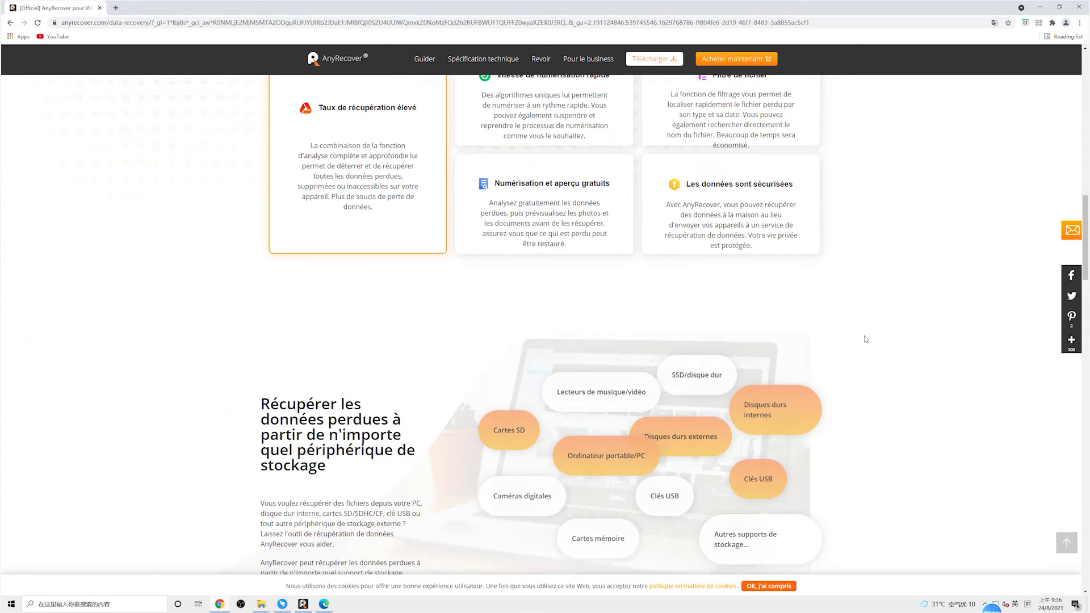
scroll(866, 339, "down", 4)
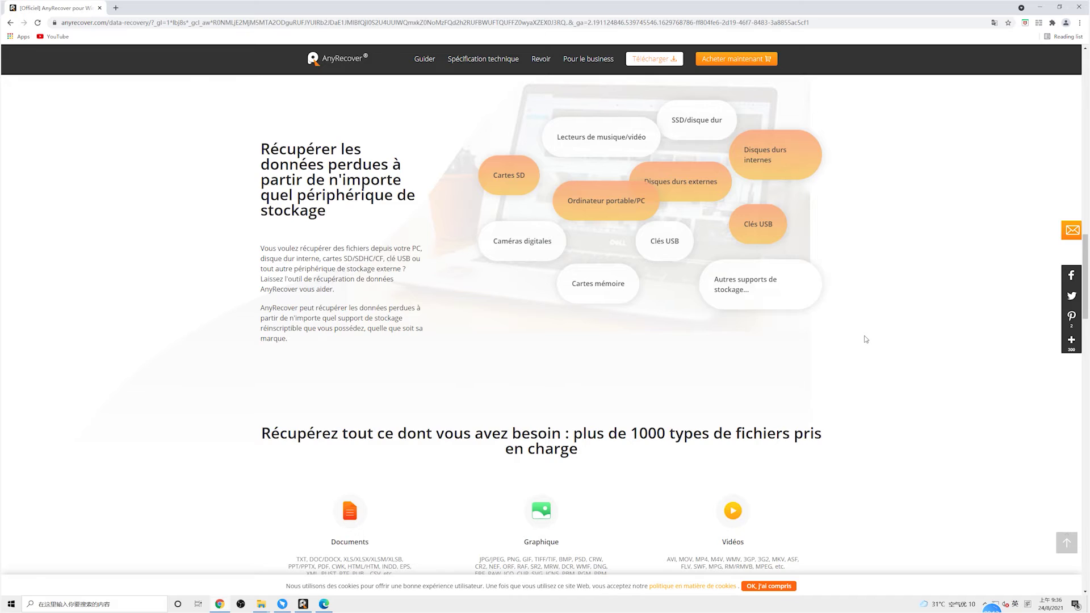
scroll(869, 340, "down", 3)
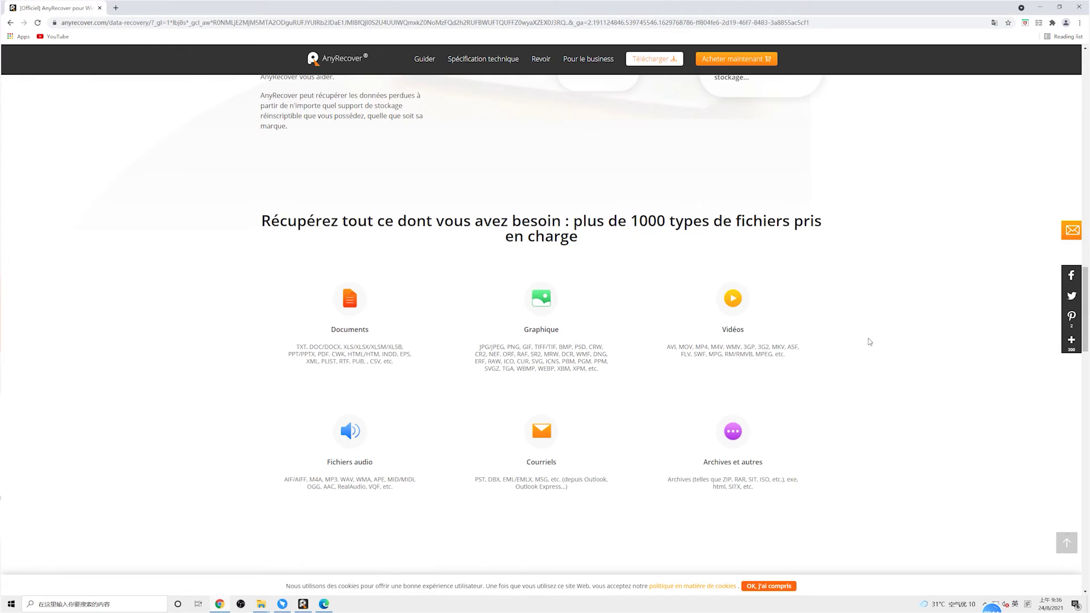
- Review the three-step Windows data recovery guide on the AnyRecover product page
scroll(856, 344, "down", 4)
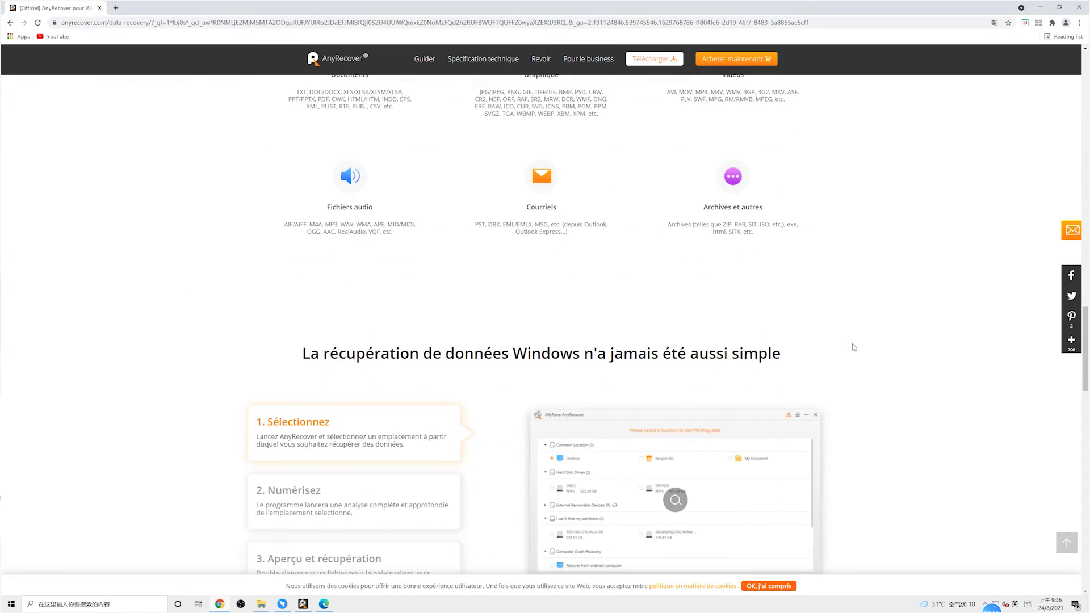
scroll(860, 348, "down", 3)
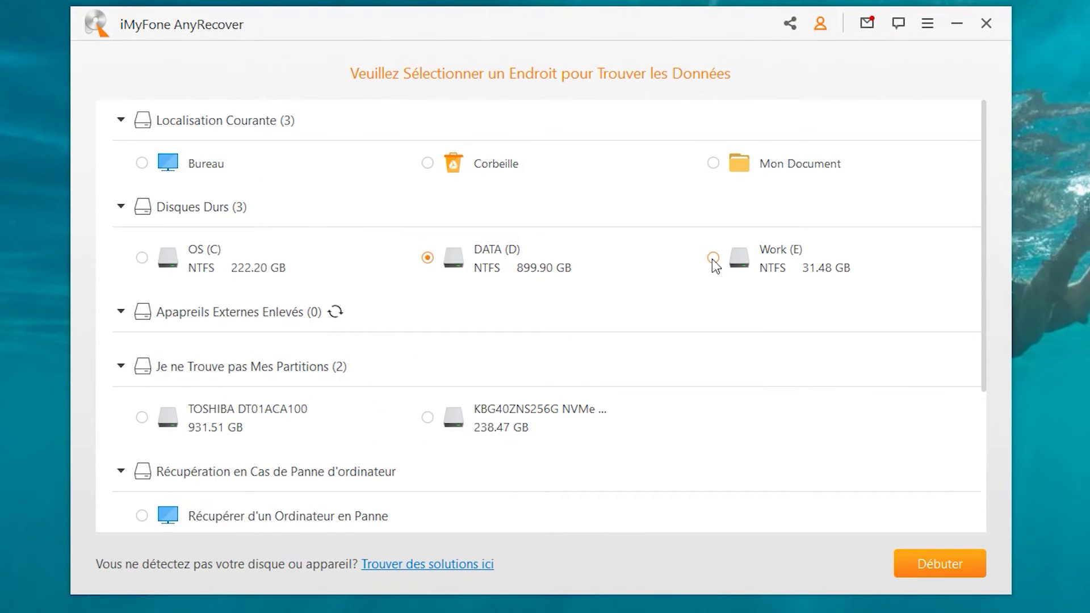
- Switch to iMyFone AnyRecover, scan the Work (E) drive for lost files and dismiss the scan completion message
left_click(713, 259)
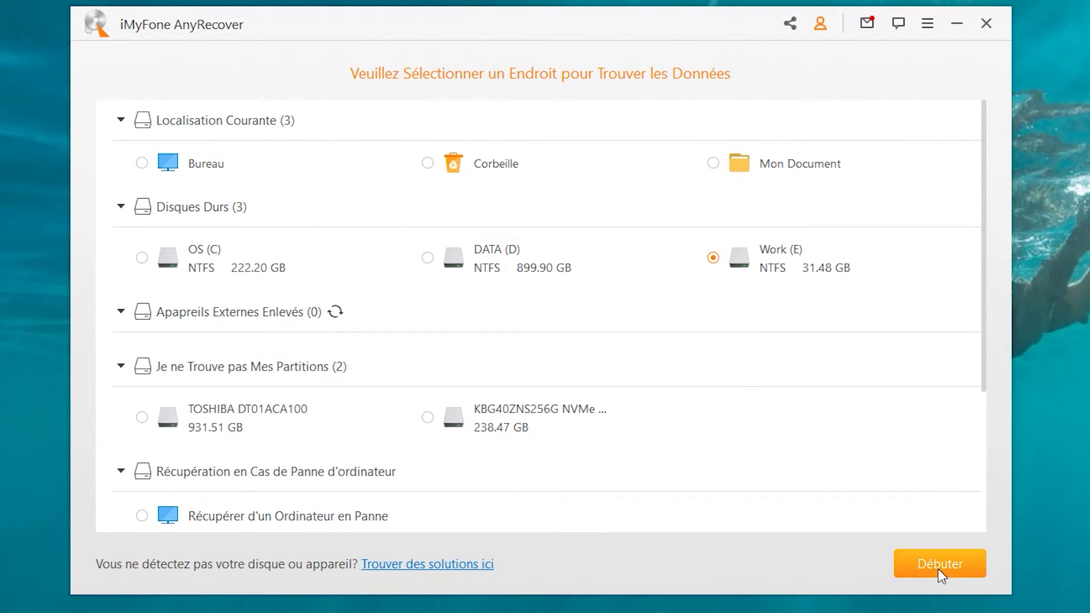
left_click(938, 569)
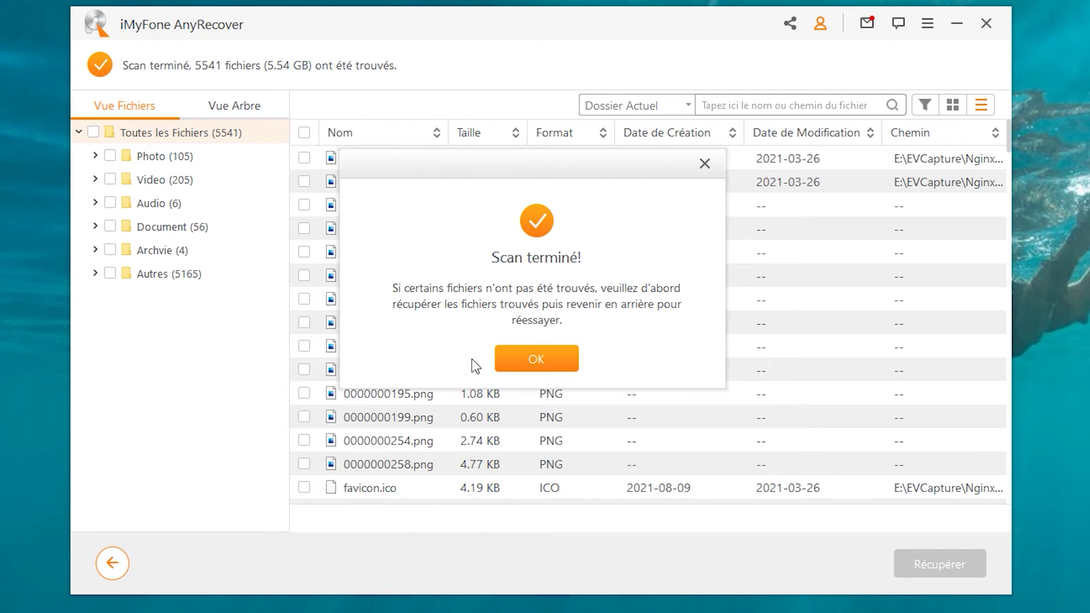
left_click(544, 363)
- Preview and recover 0000000050.jpg from the scan results to the desktop (Bureau), and open the recovered image
scroll(525, 248, "down", 15)
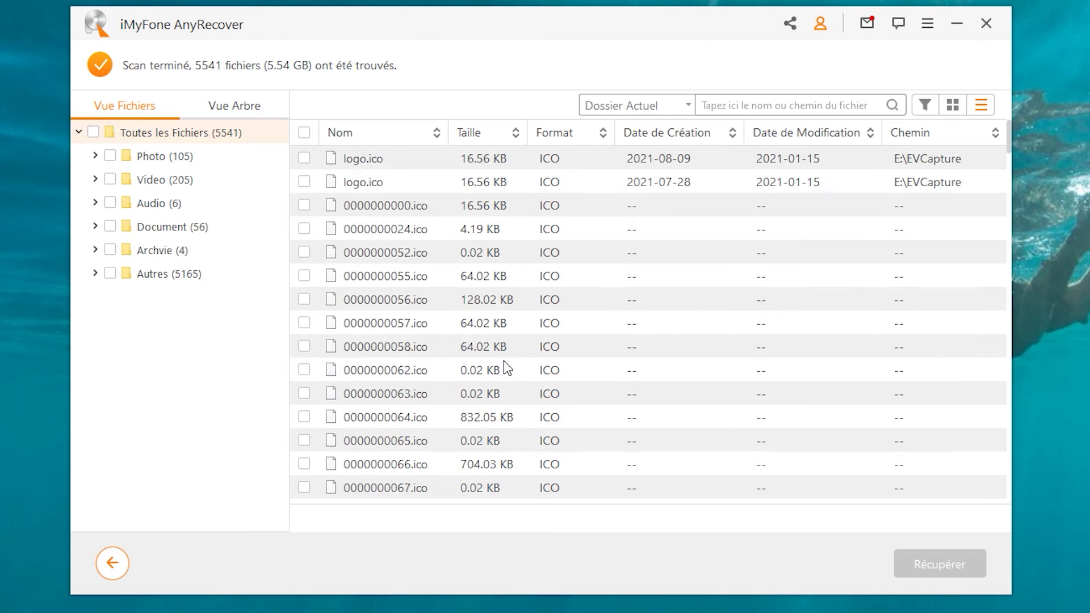
scroll(509, 387, "down", 5)
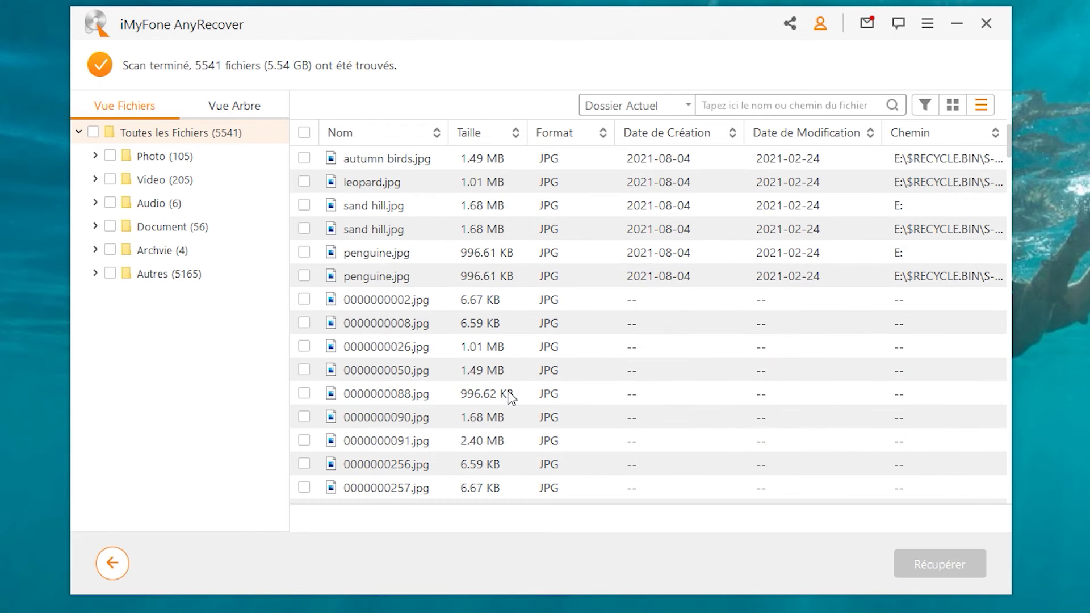
double_click(482, 376)
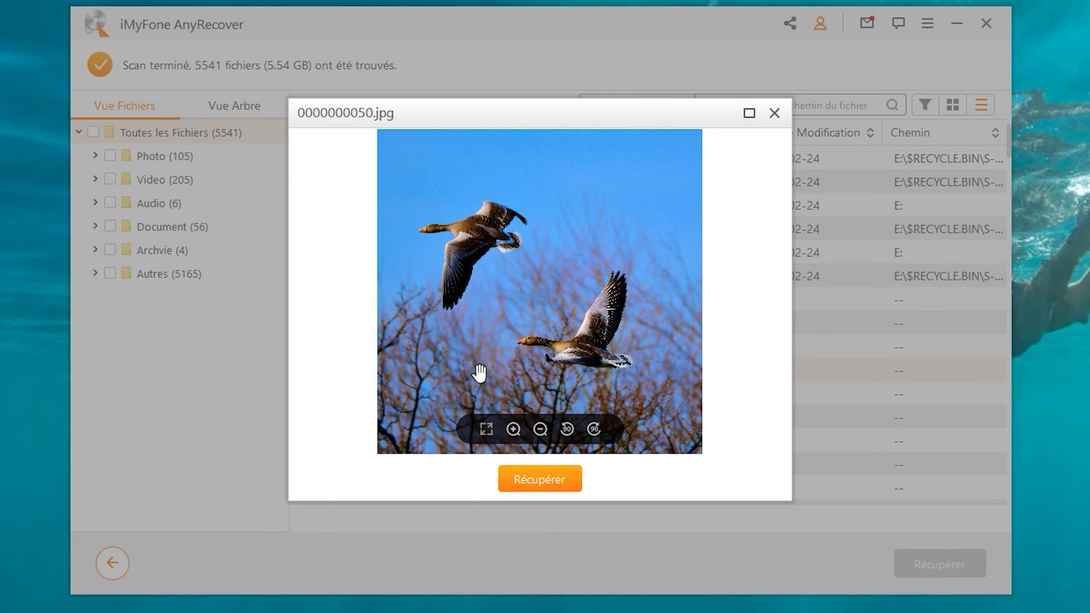
left_click(529, 480)
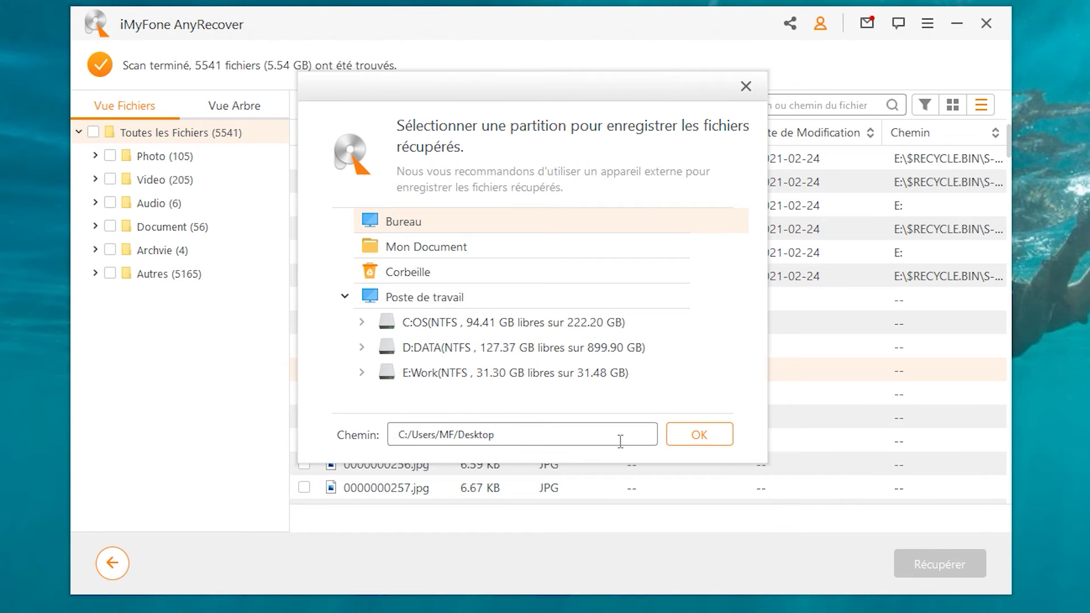
left_click(713, 440)
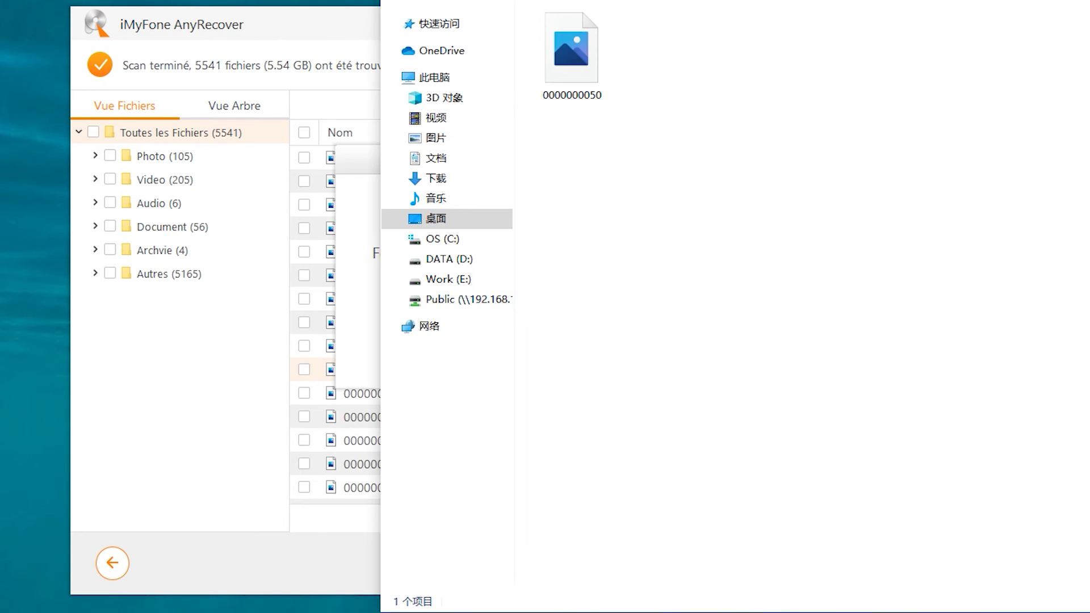
double_click(538, 73)
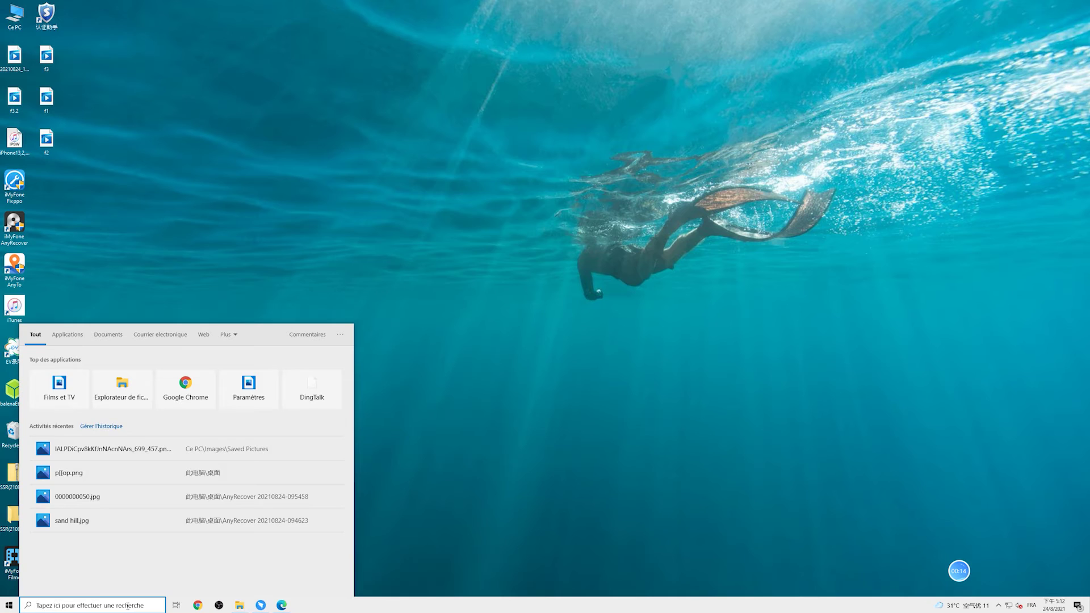
- Open the Command Prompt (Invite de commandes) as administrator from the Windows search and move its window towards the middle of the desktop
type("c,d")
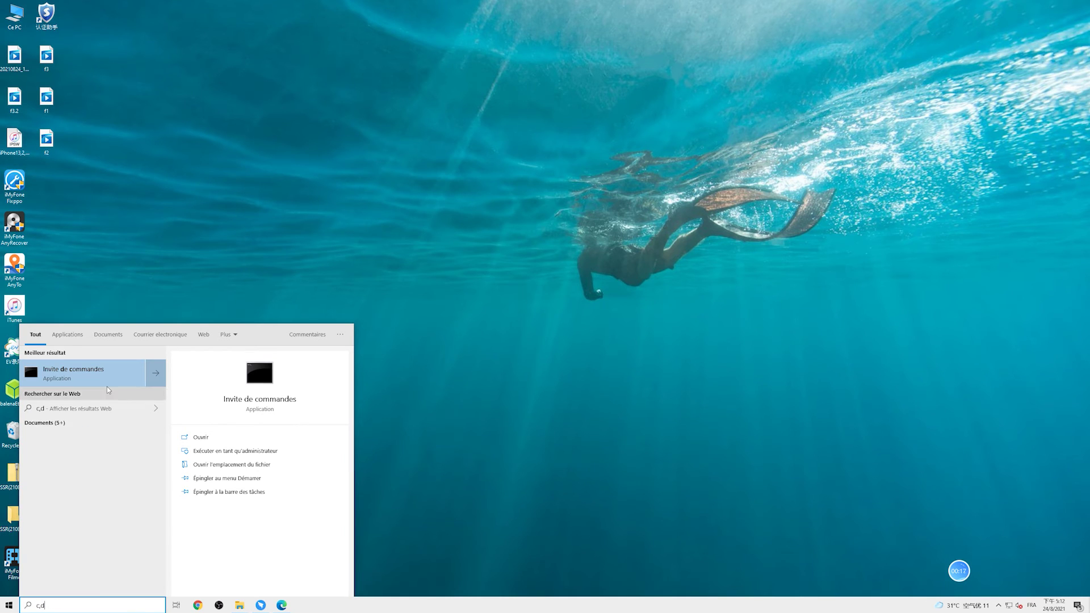
right_click(108, 372)
left_click(170, 392)
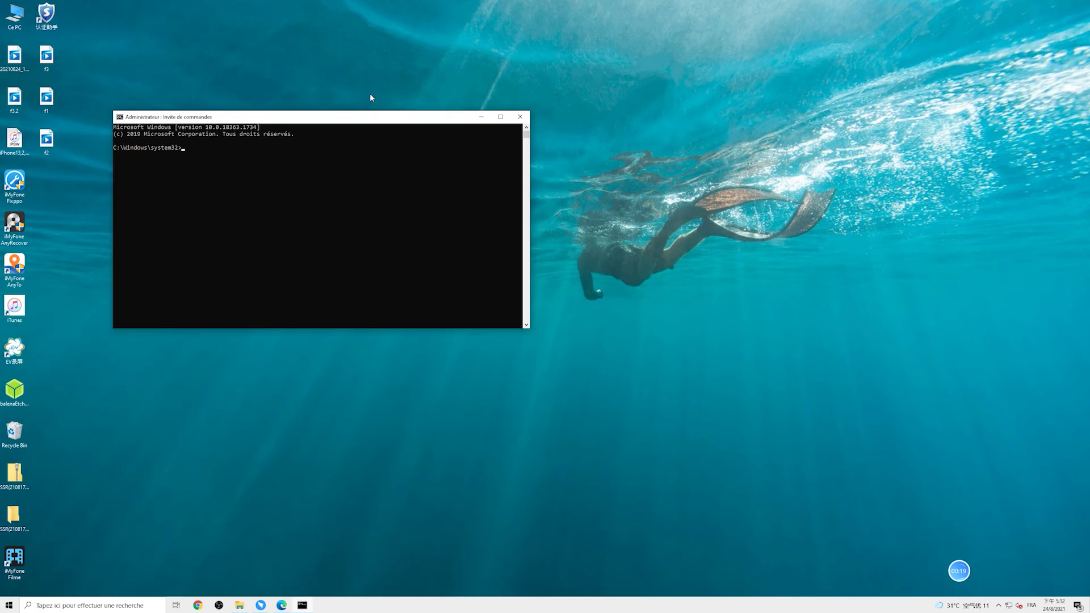
left_click_drag(382, 118, 630, 195)
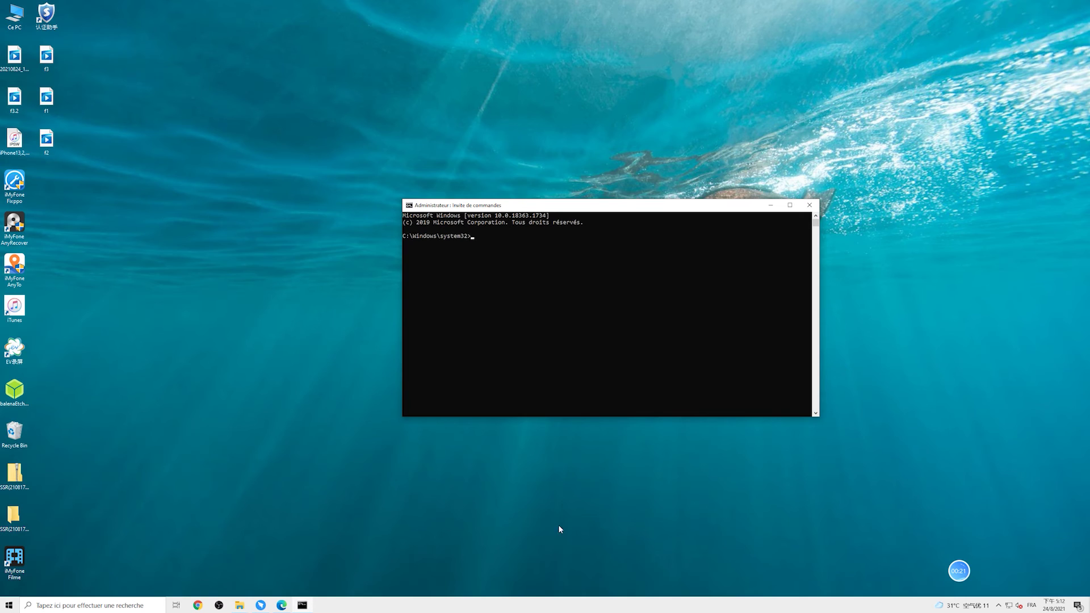
mouse_move(986, 578)
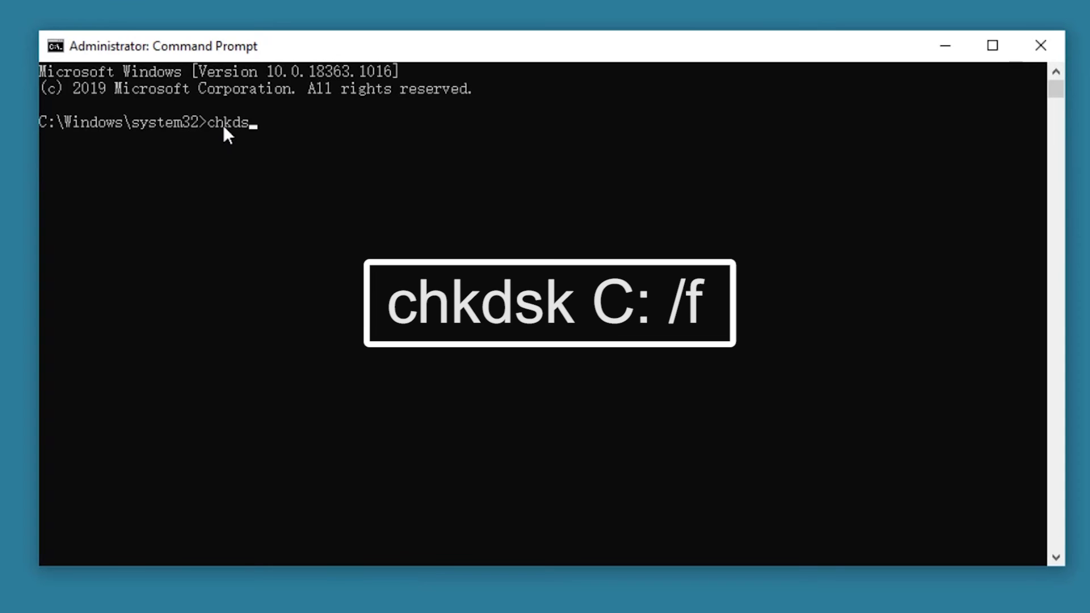
- Write the command chkdsk C: /f at the prompt without running it, and check This PC for the target drive's letter
type("k C")
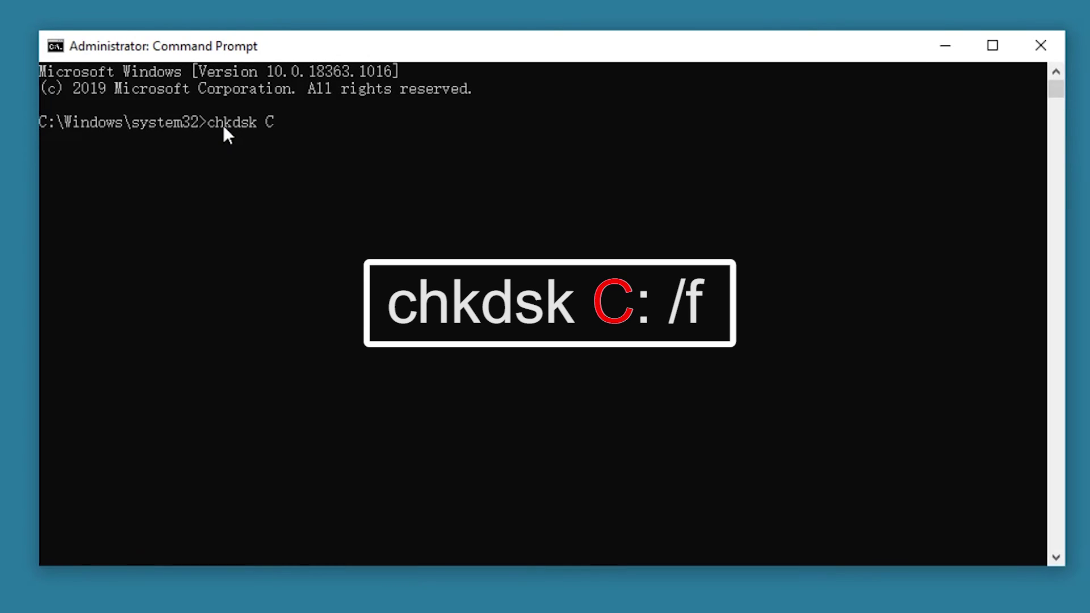
type(": /f")
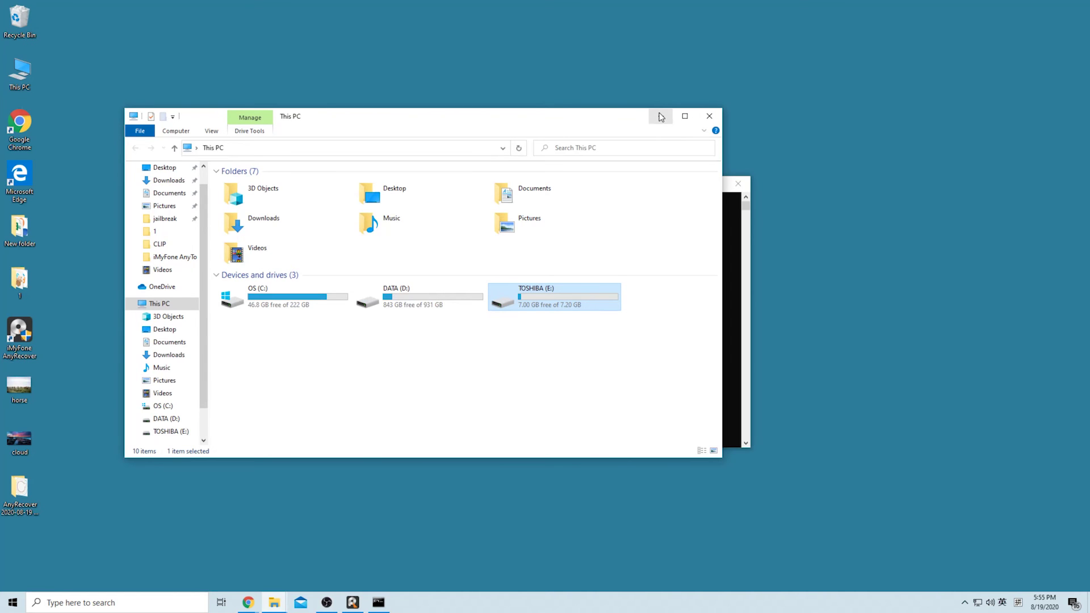
left_click(661, 117)
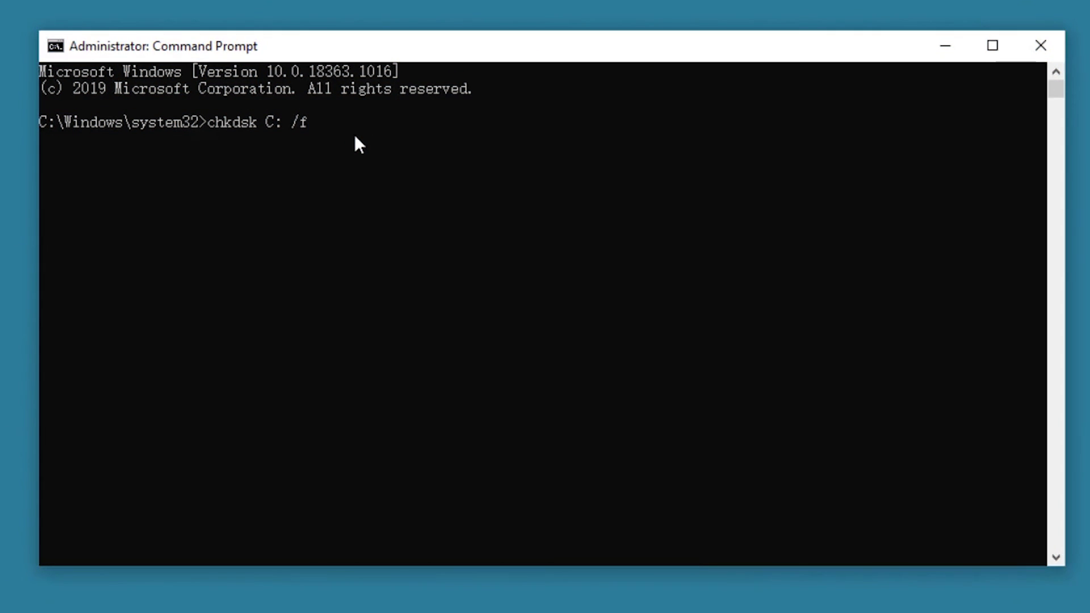
- Change the drive letter in the command to E: and run chkdsk E: /f
key("BackSpace")
key("BackSpace")
key("BackSpace")
key("BackSpace")
key("BackSpace")
type("E: /f")
key("Return")
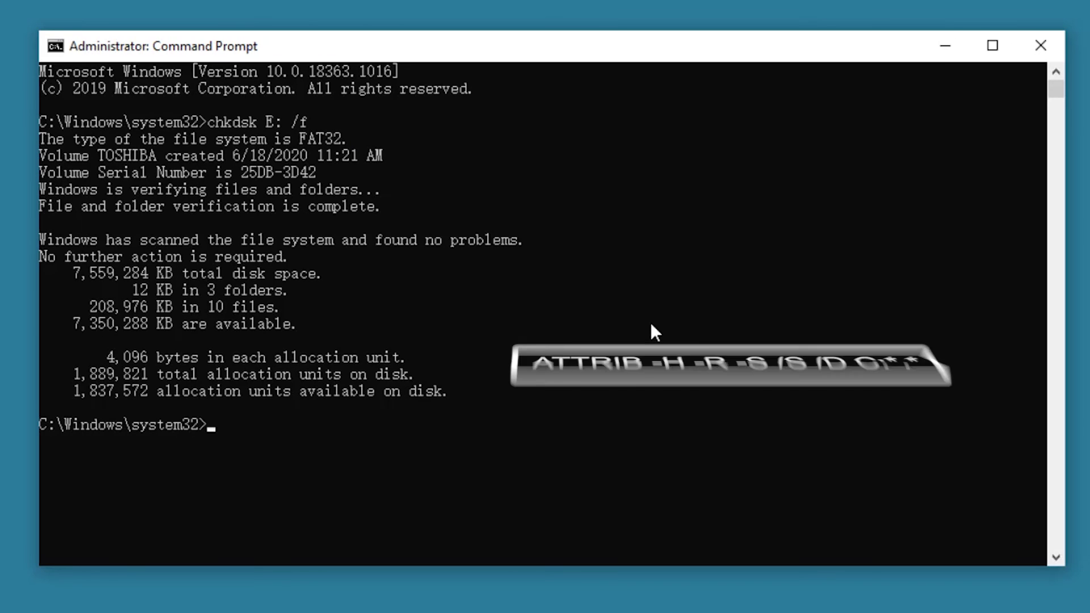
- Write the command ATTRIB -H -R -S /S /D E:*.* to clear hidden, read-only and system attributes on drive E:
type("ATTRIB -H -R -")
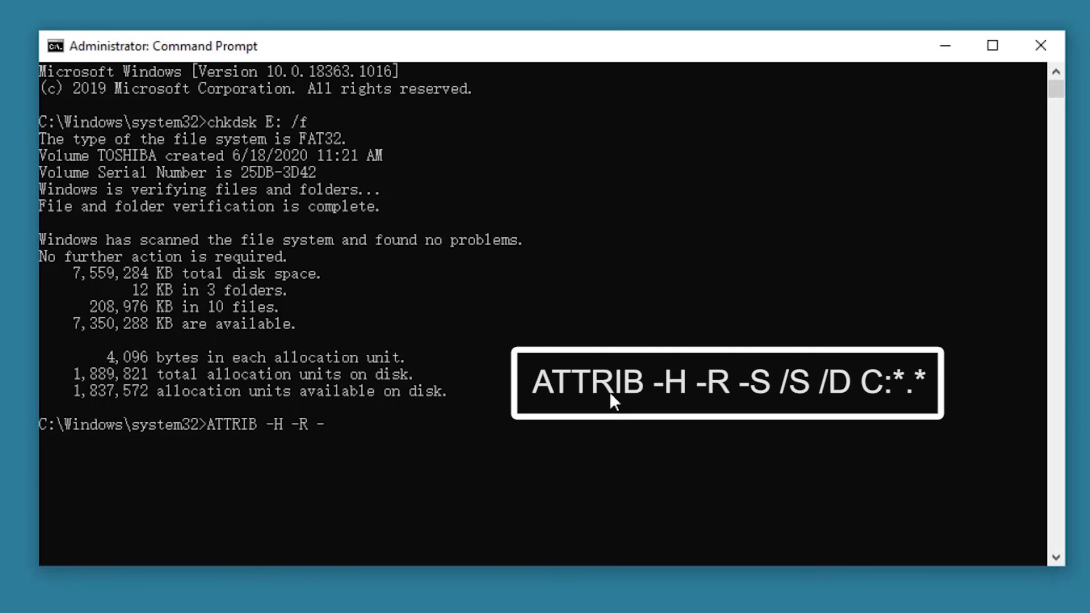
type("S /S /D E:*.*")
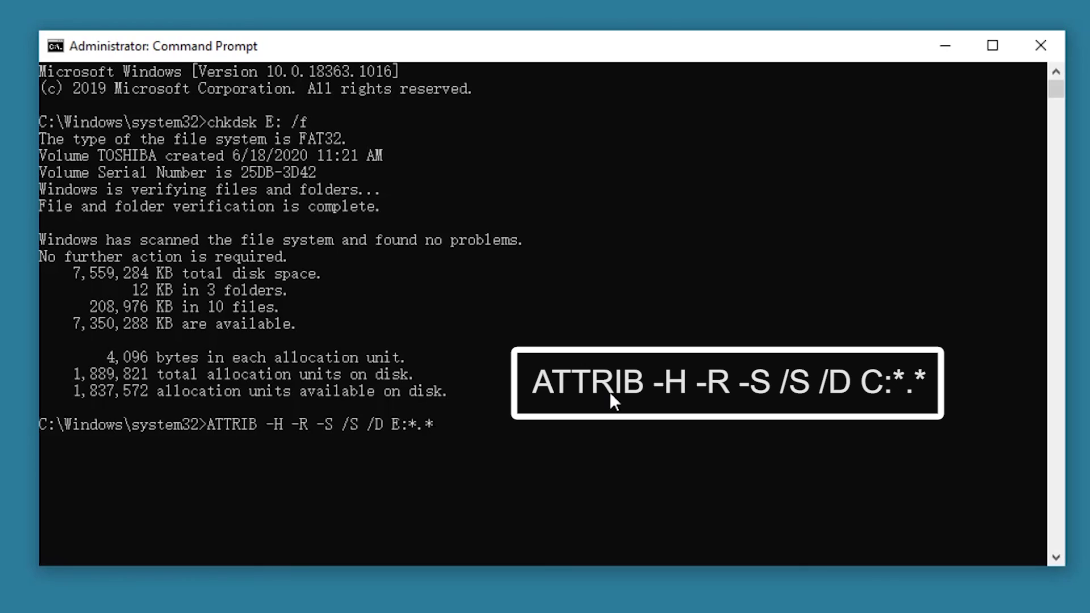